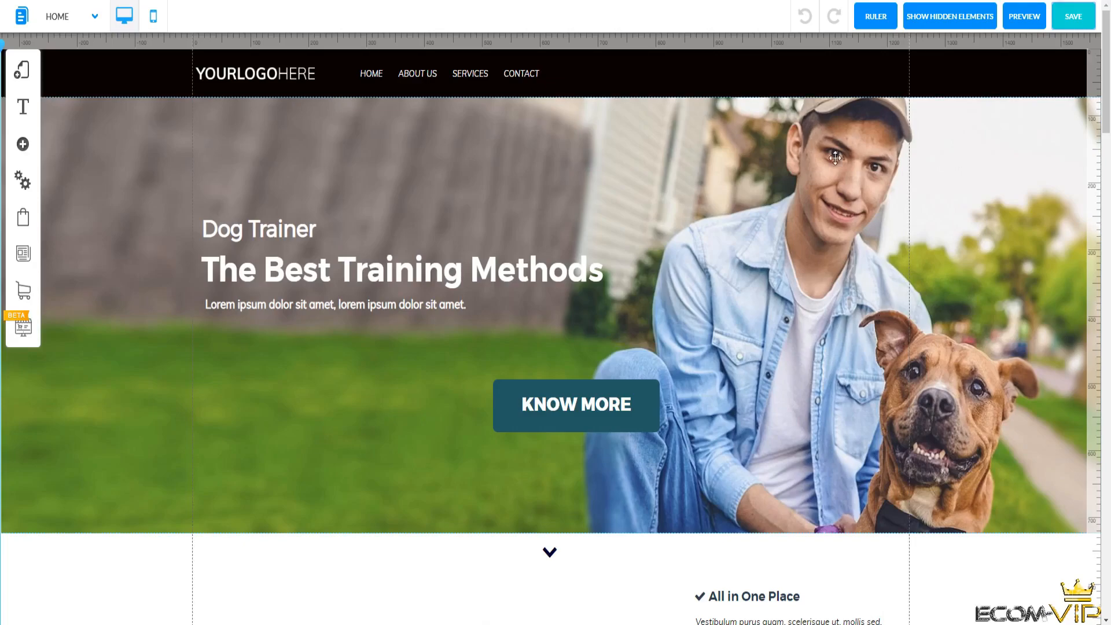
Preview the Home page of the dog trainer site from header to footer and return to editing.
left_click(1026, 20)
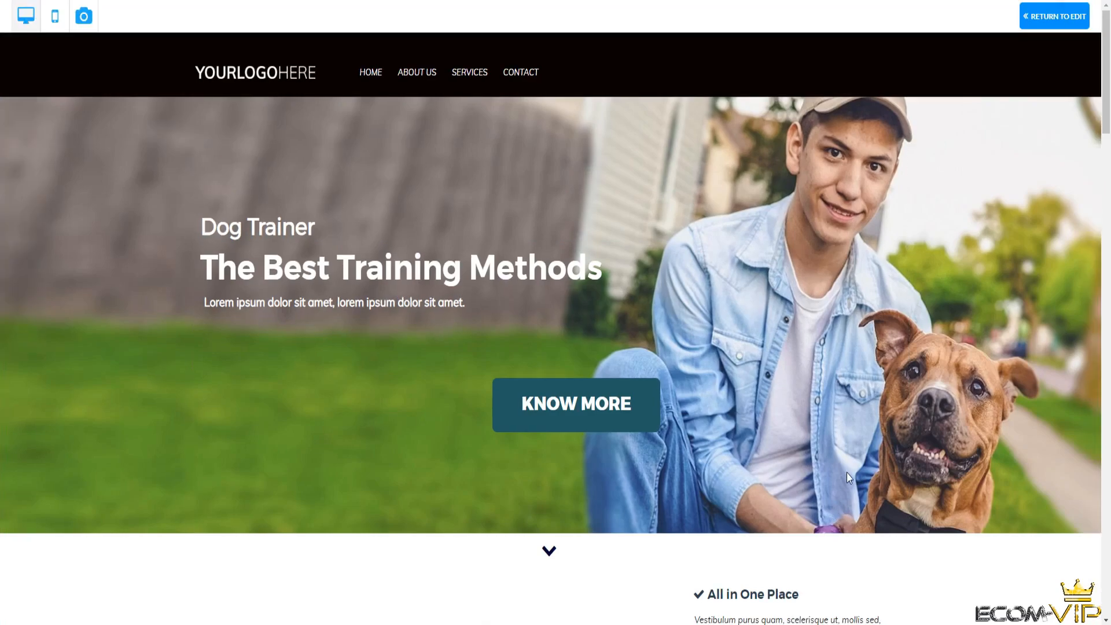
scroll(846, 474, "down", 9)
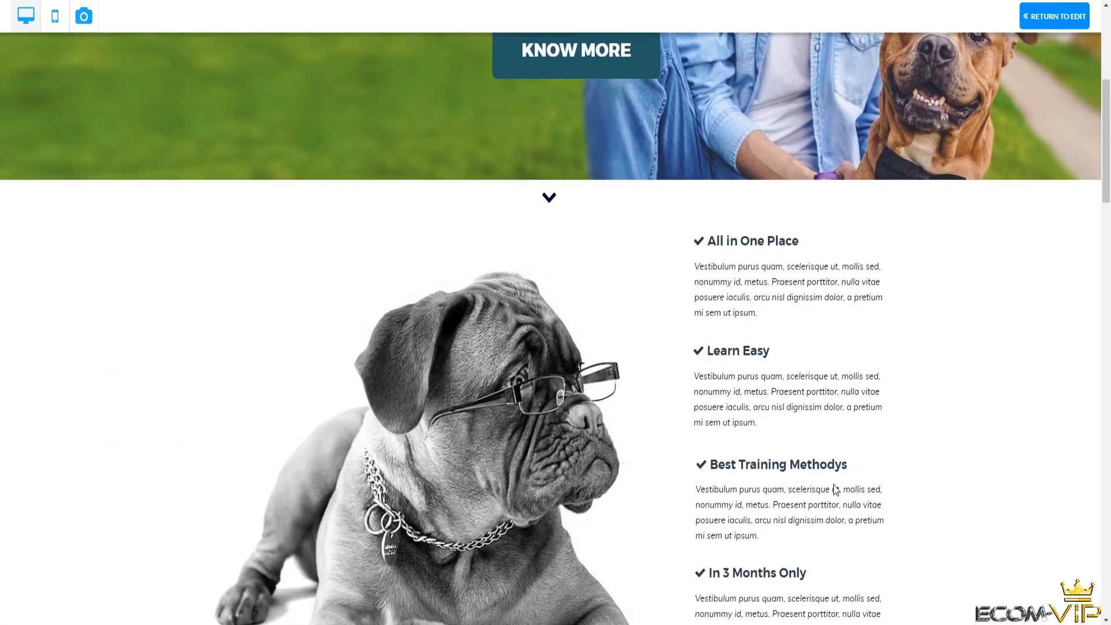
scroll(835, 490, "down", 15)
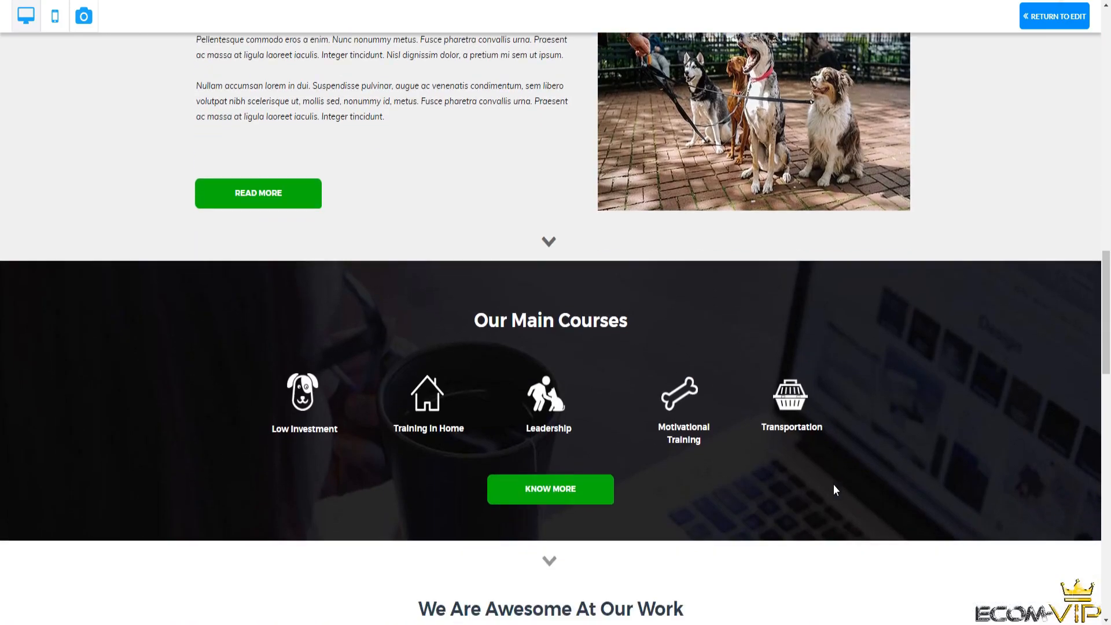
scroll(836, 490, "down", 17)
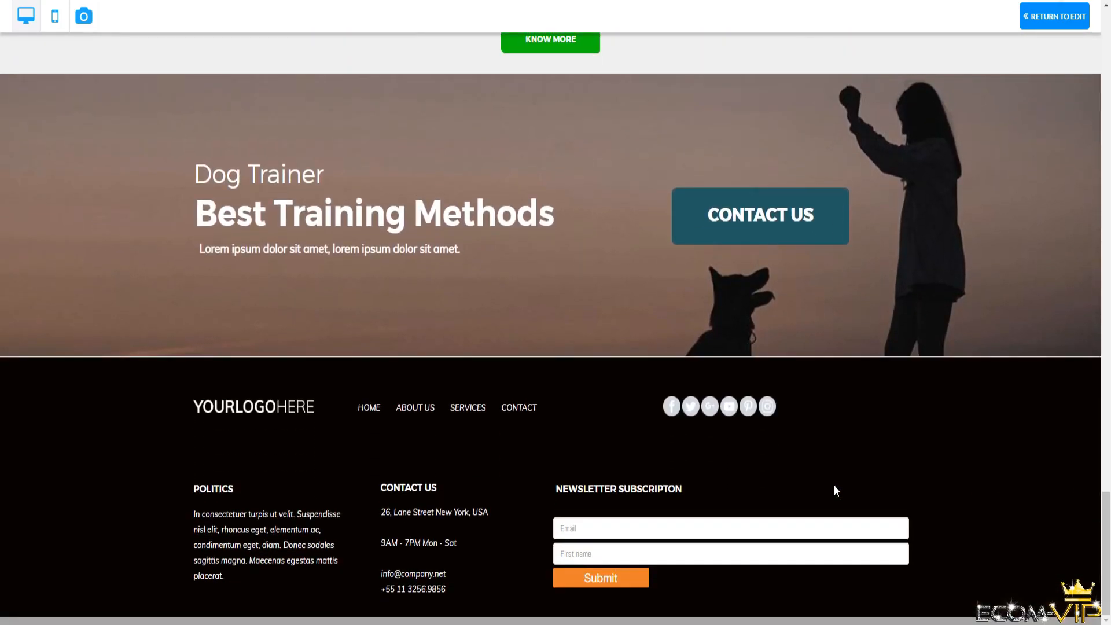
scroll(833, 485, "up", 1)
scroll(841, 480, "up", 20)
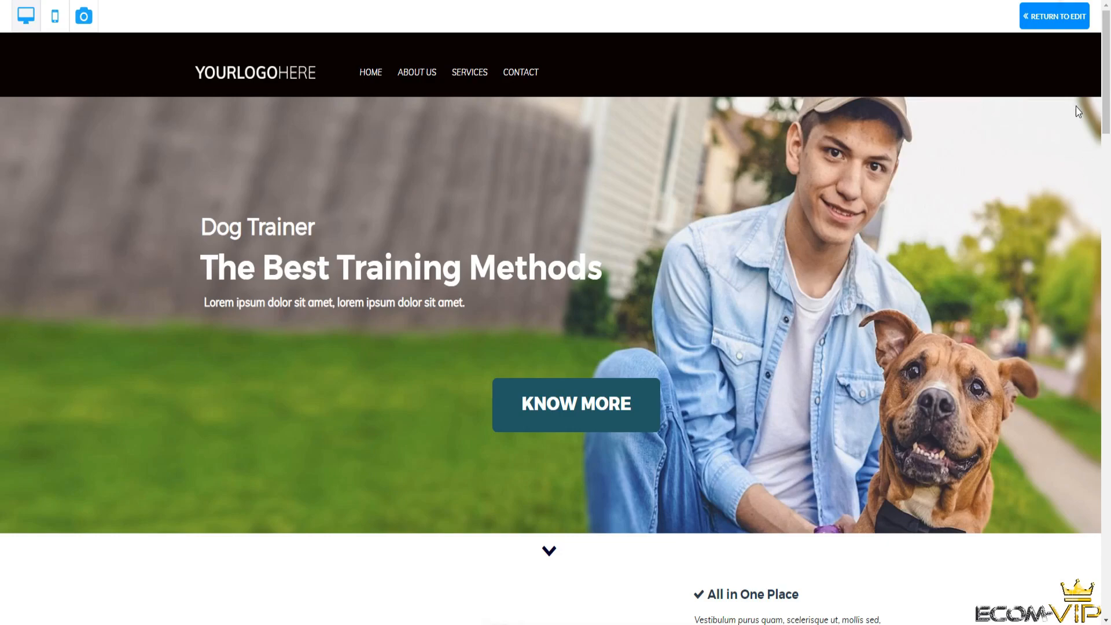
left_click(1050, 22)
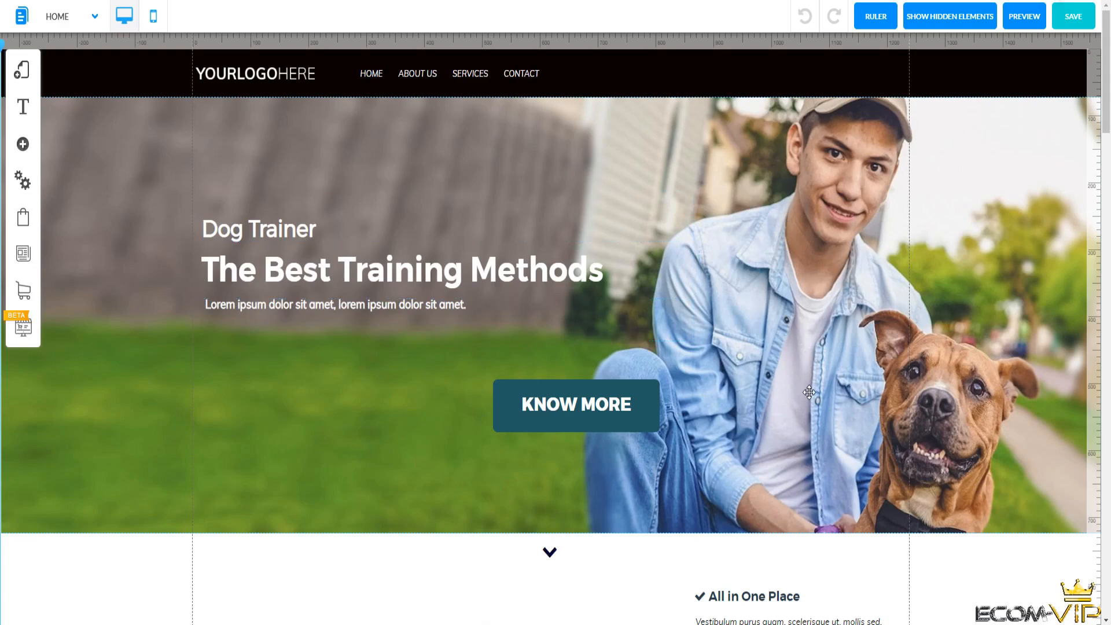
Review the pages and options of the Dog Trainer Express layout, and return to the list of all layouts.
left_click(31, 71)
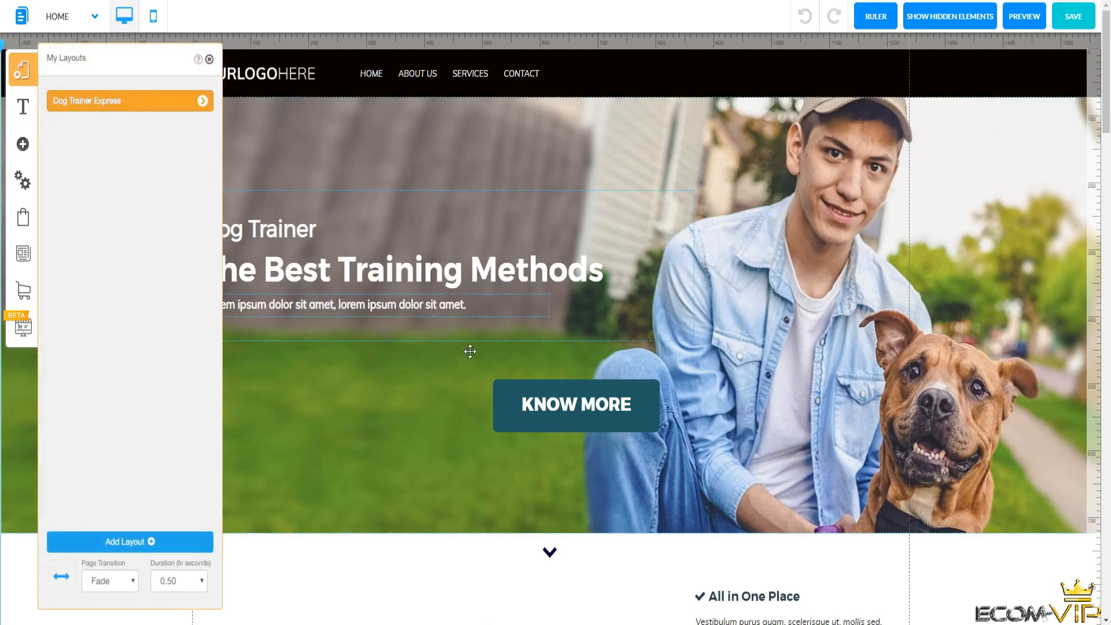
left_click(202, 101)
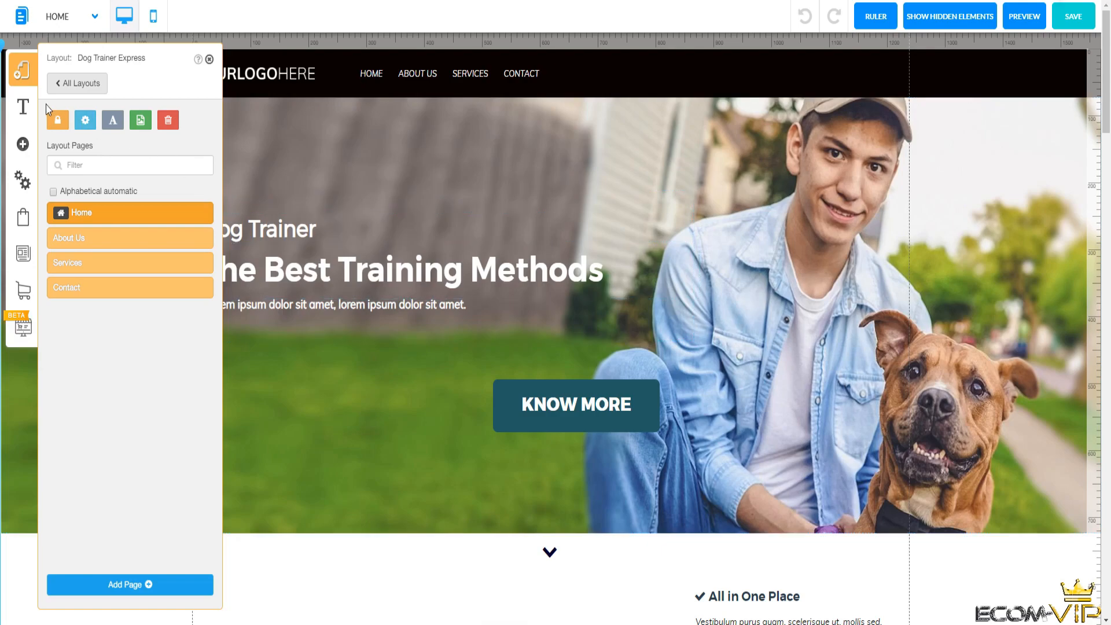
left_click(60, 84)
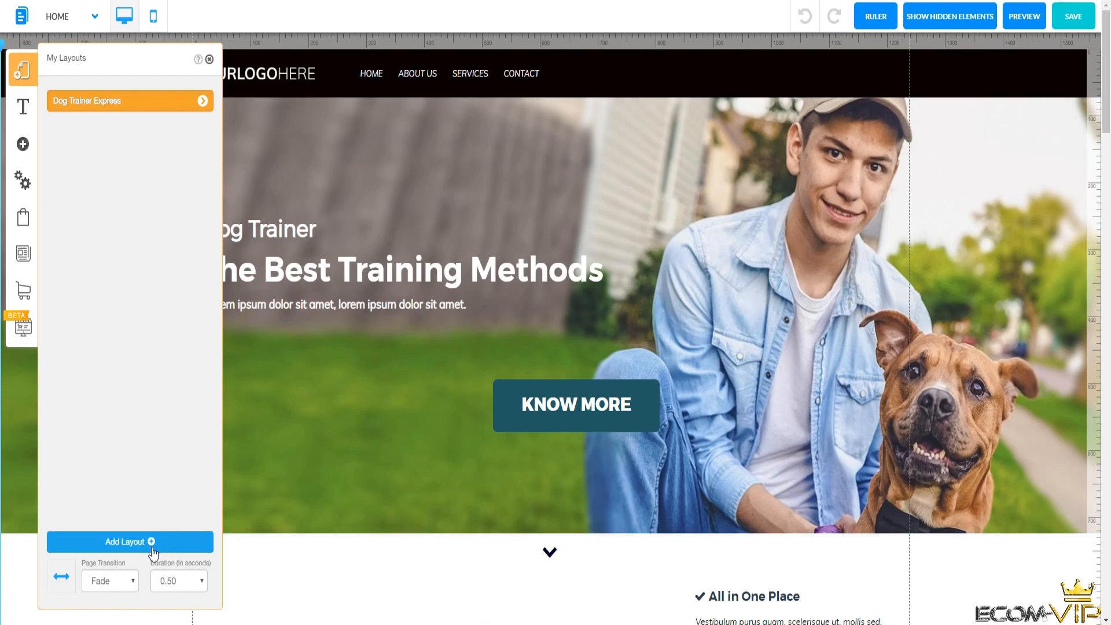
Open the gallery for adding a layout and browse its categories, including the Music designs.
left_click(27, 74)
left_click(27, 74)
left_click(154, 542)
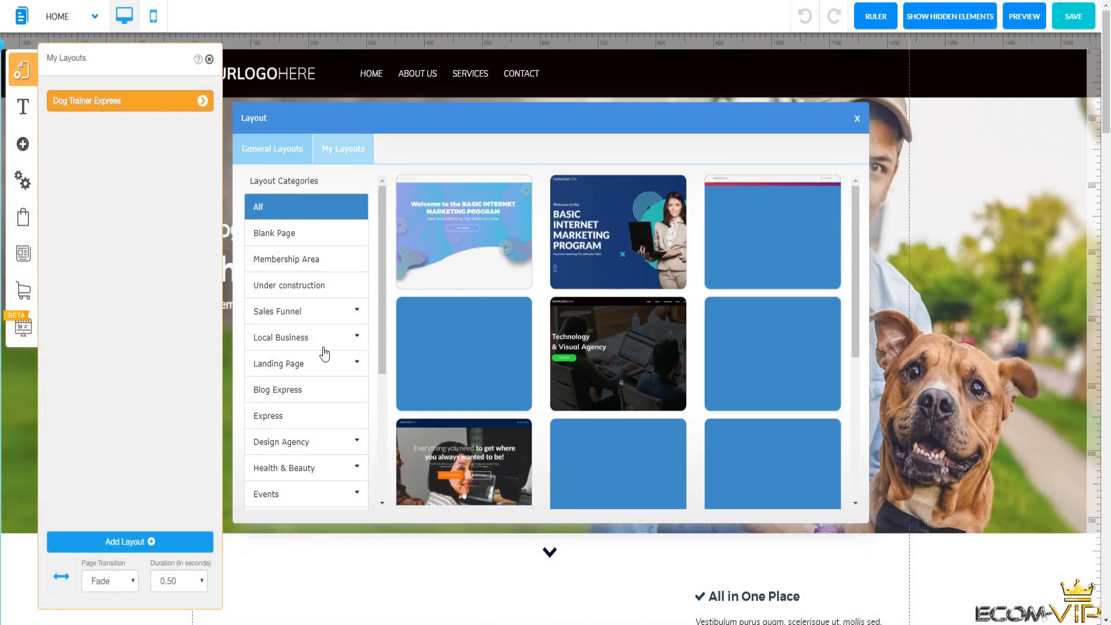
scroll(323, 352, "down", 4)
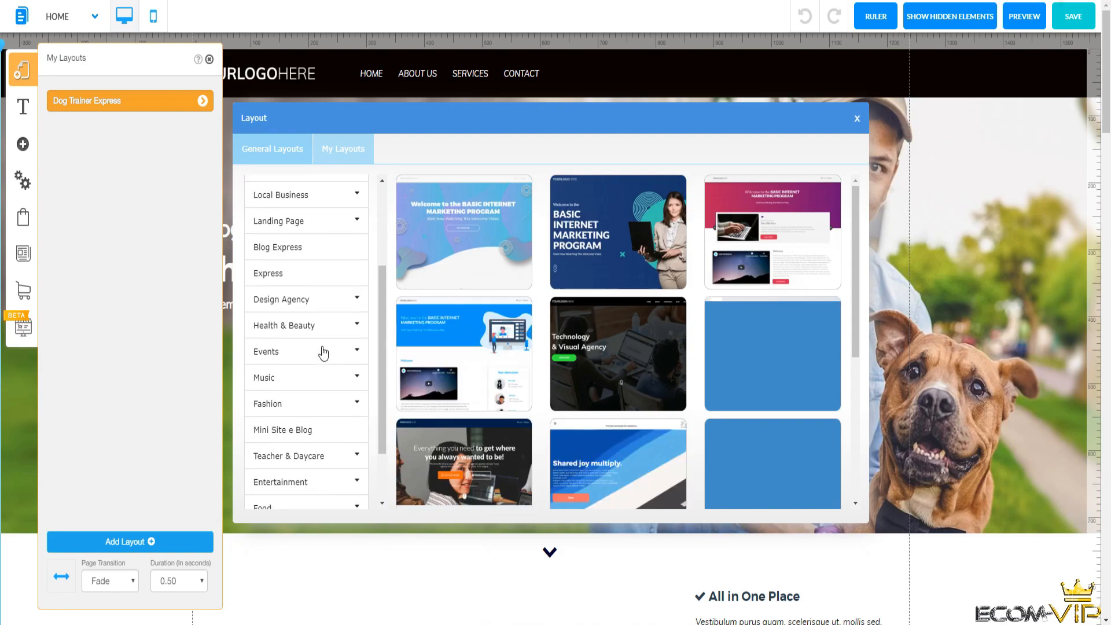
scroll(330, 318, "up", 1)
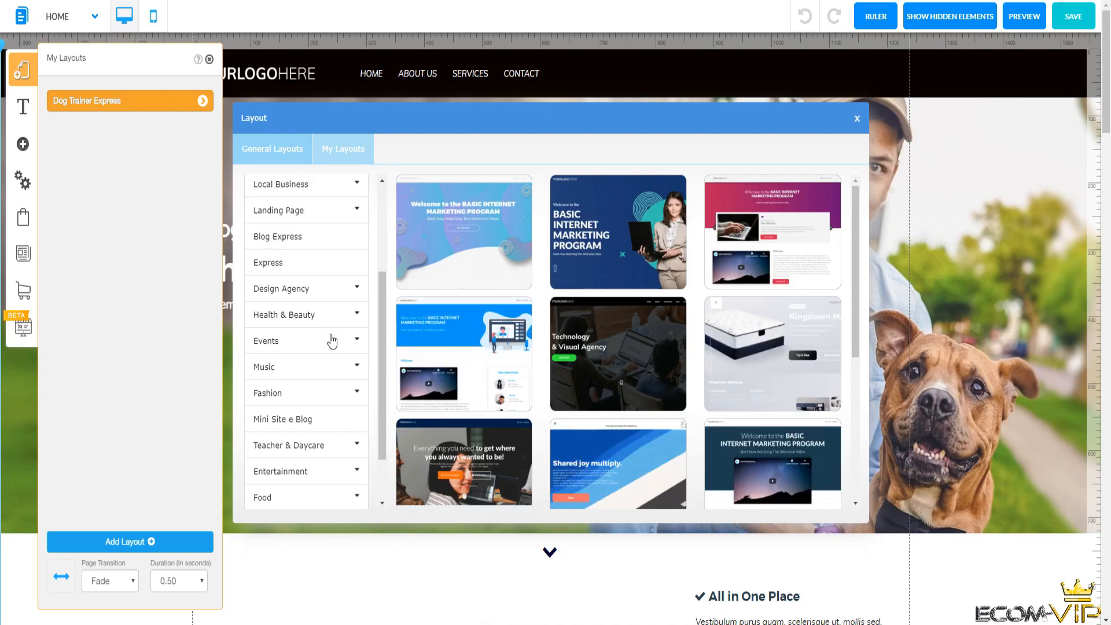
left_click(350, 368)
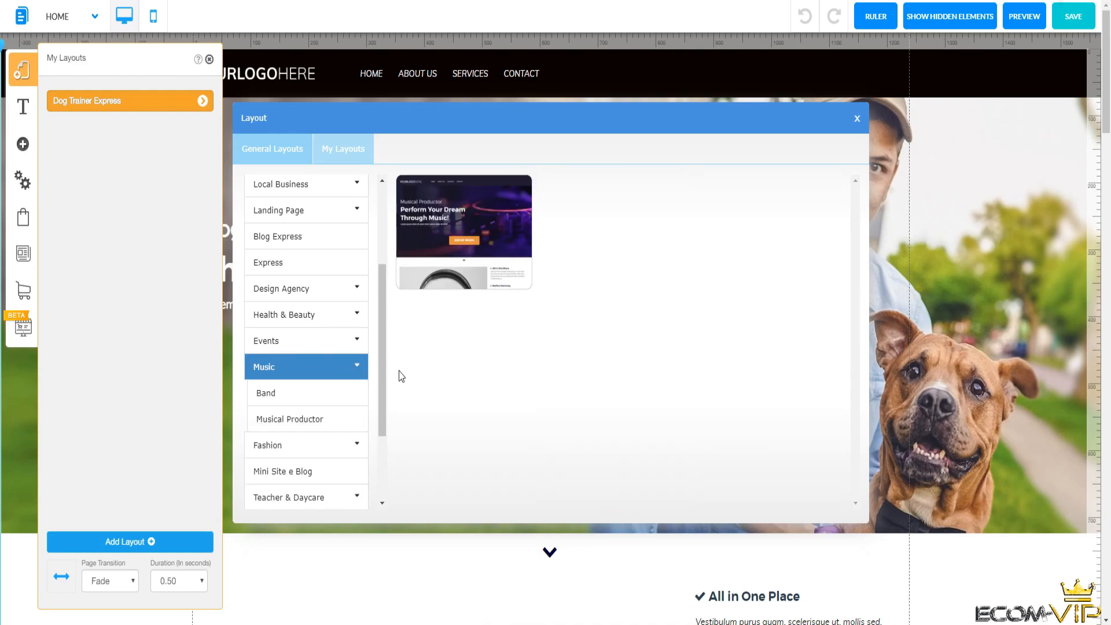
scroll(340, 330, "up", 3)
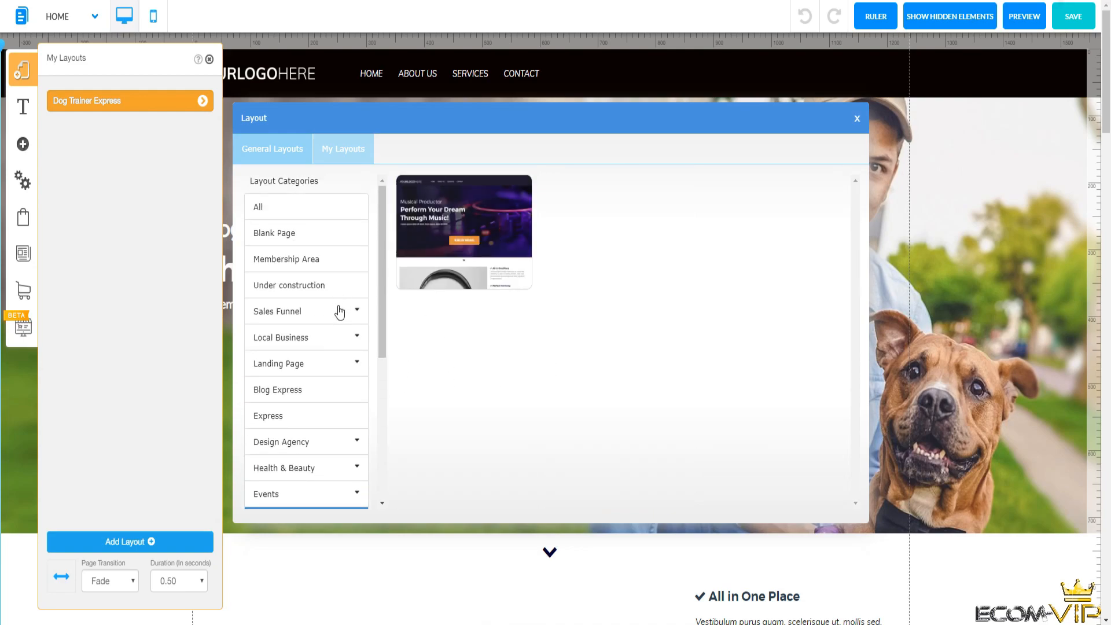
Add the first Barber Shop template from the Local Business category as a new layout named "Zone membre".
left_click(356, 343)
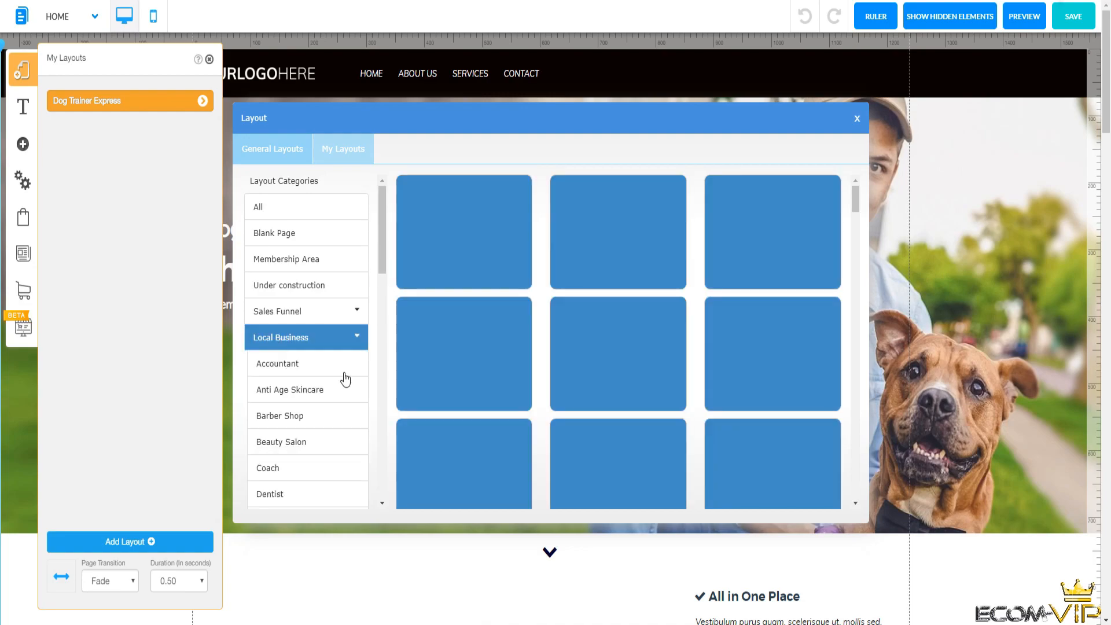
left_click(309, 425)
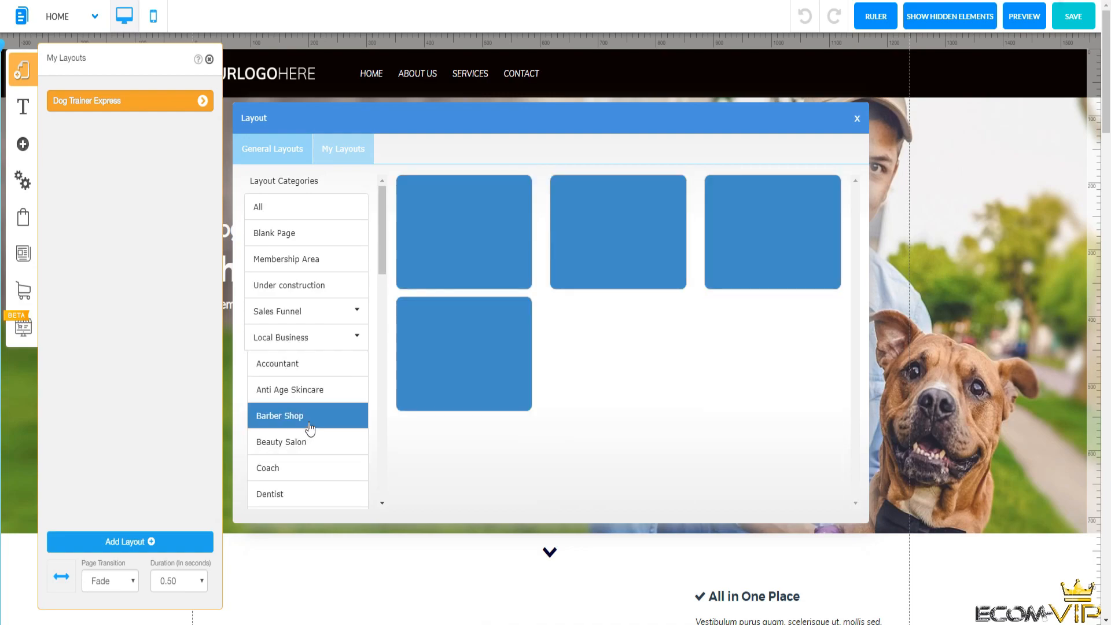
mouse_move(502, 256)
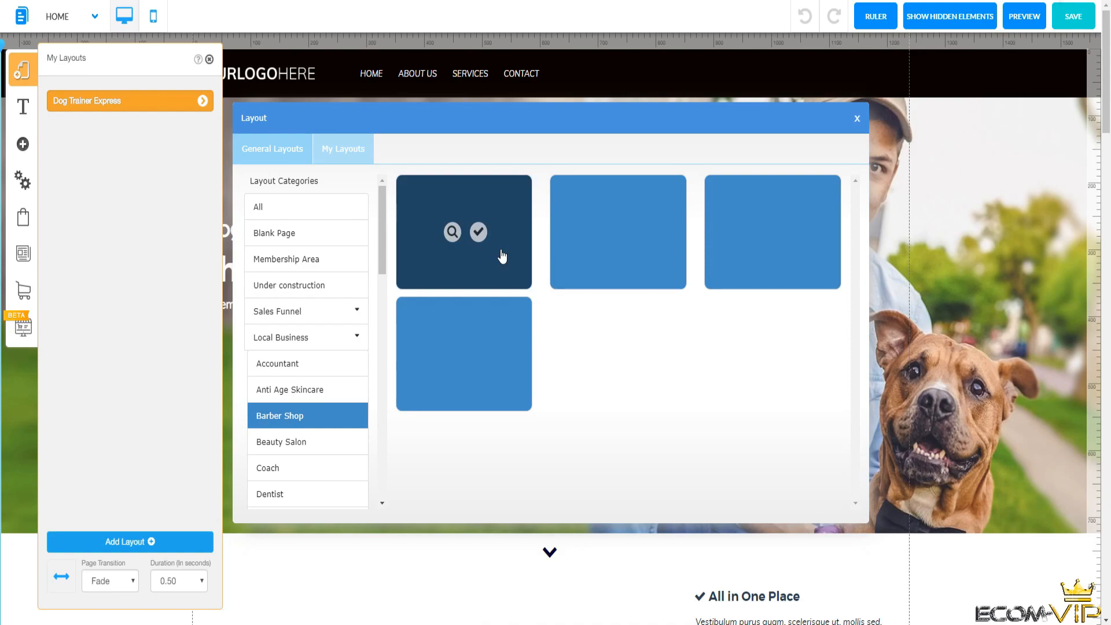
left_click(478, 233)
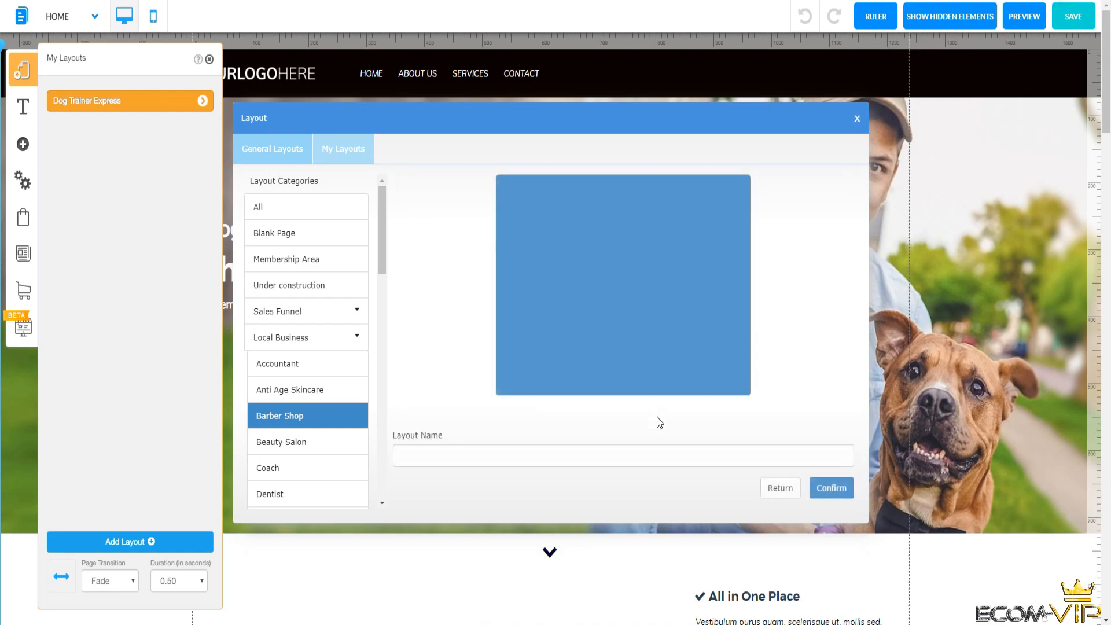
left_click(708, 464)
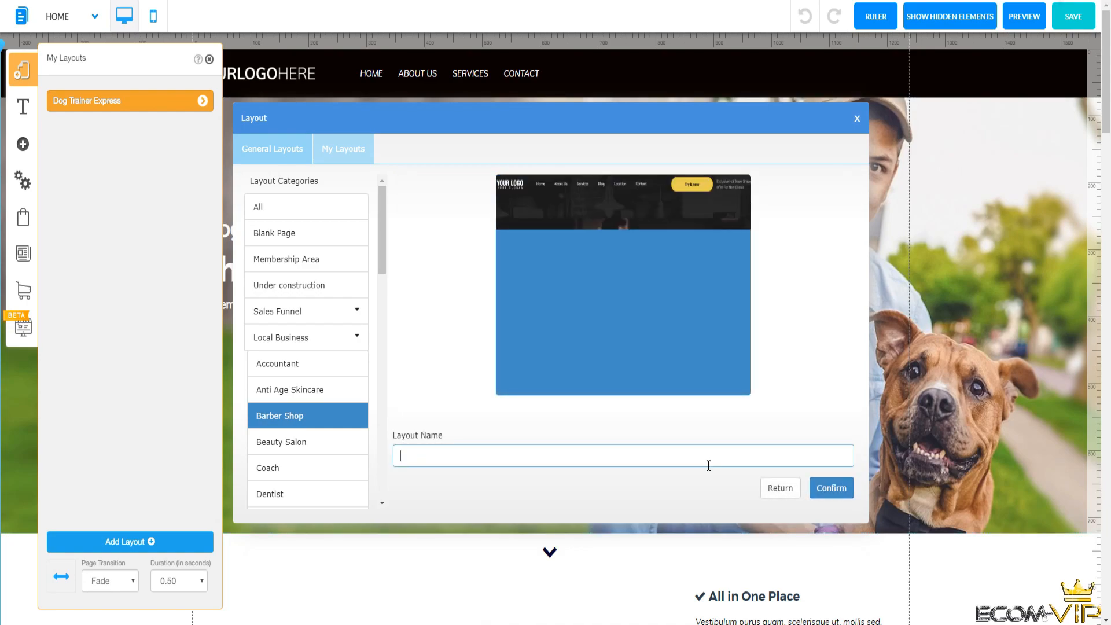
type("Zone mem")
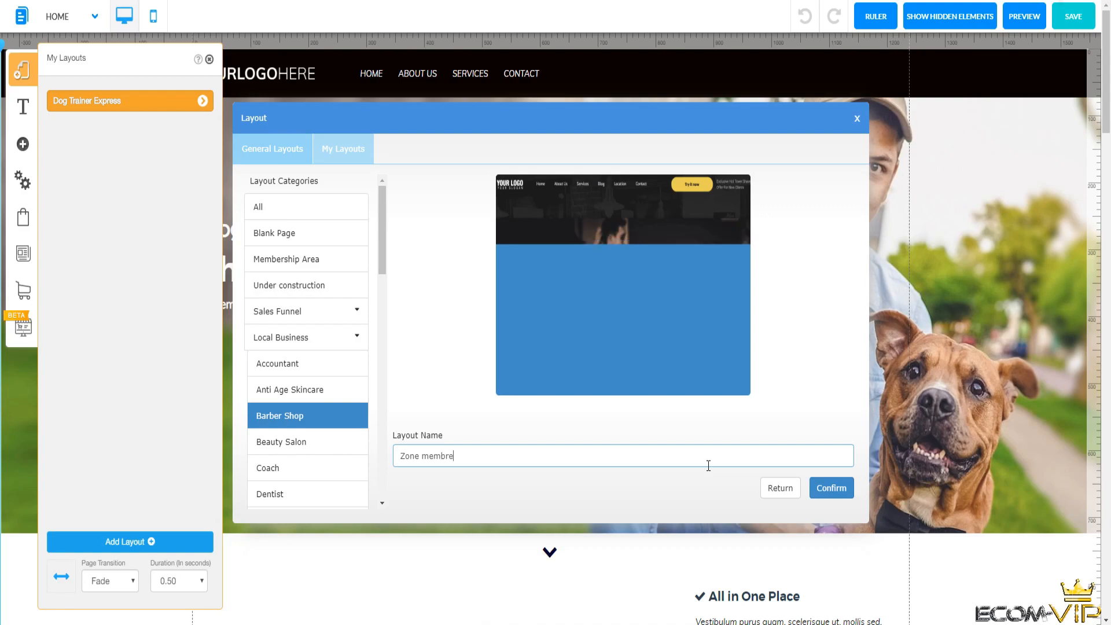
type("bre")
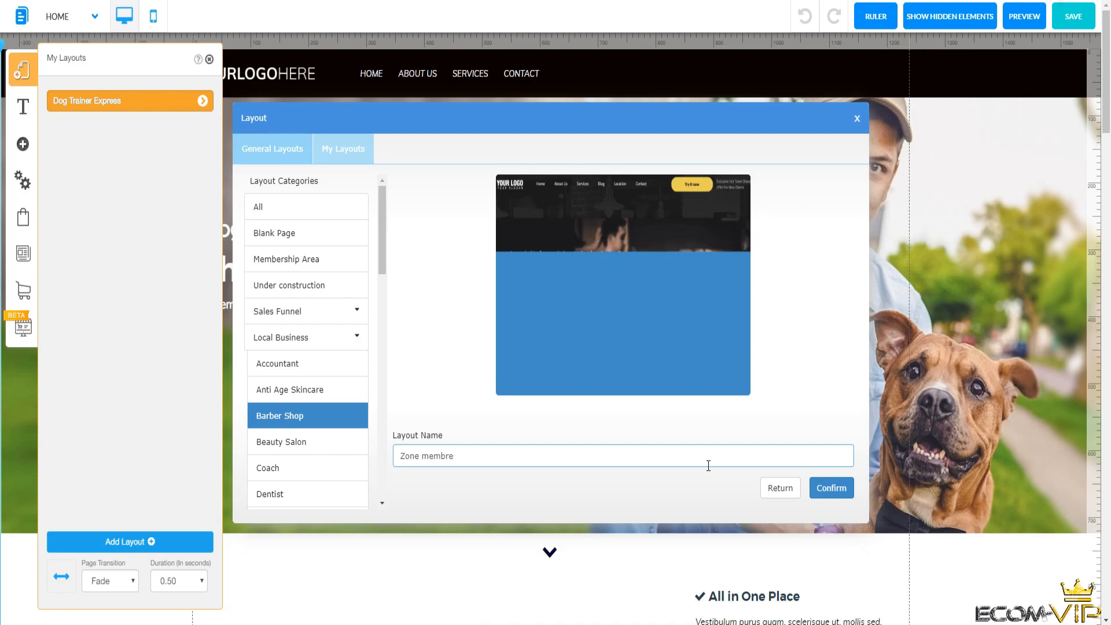
left_click(824, 494)
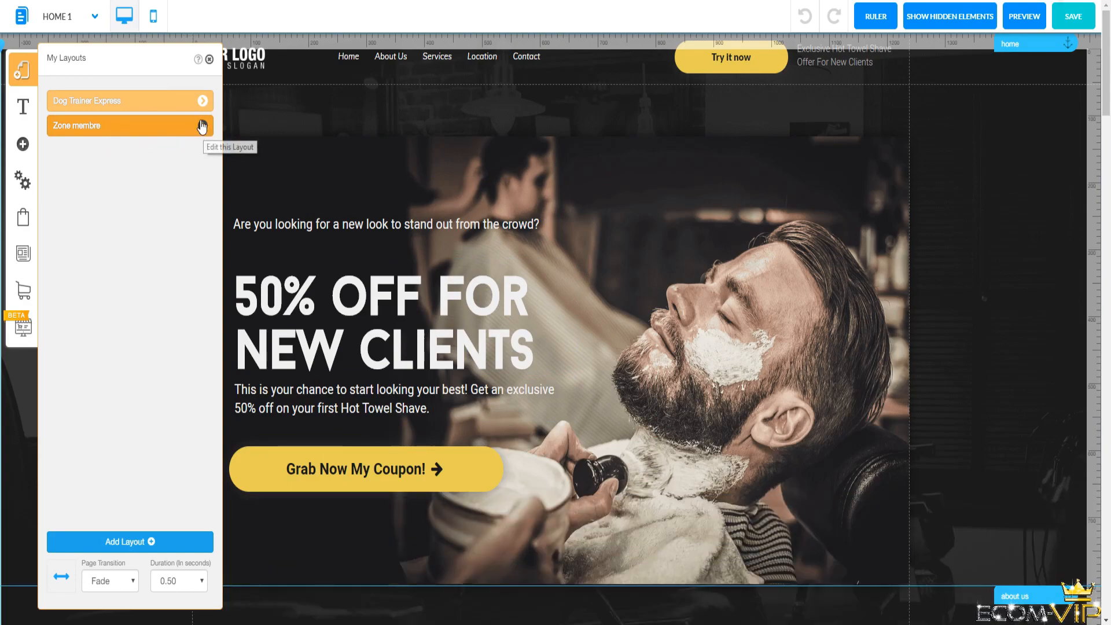
Switch to the Dog Trainer Express layout for comparison and go back to Zone membre.
left_click(169, 103)
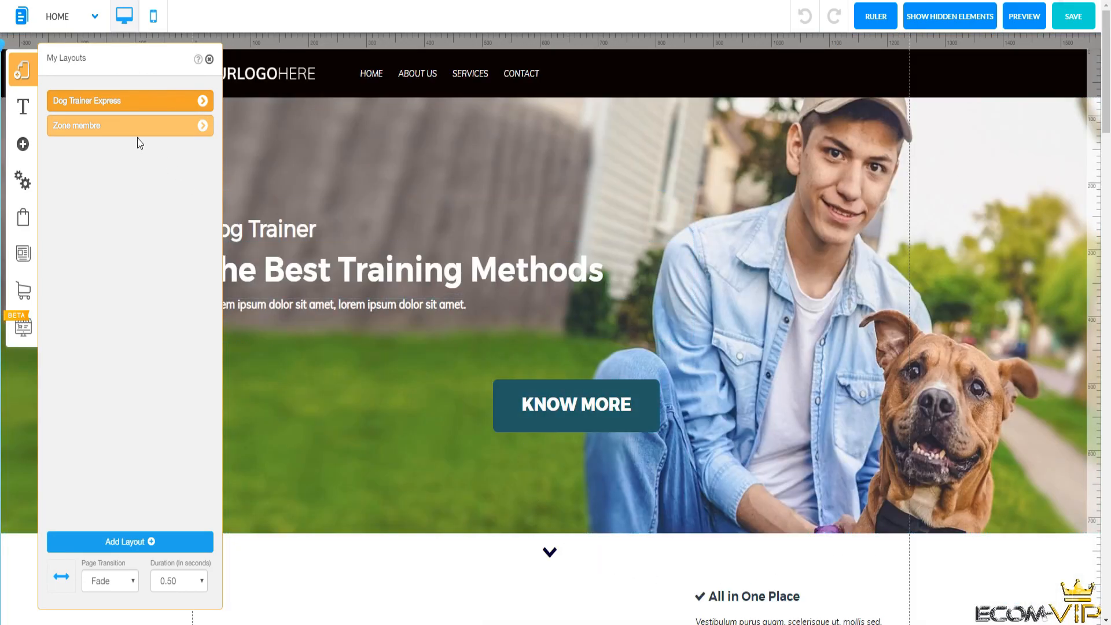
left_click(124, 125)
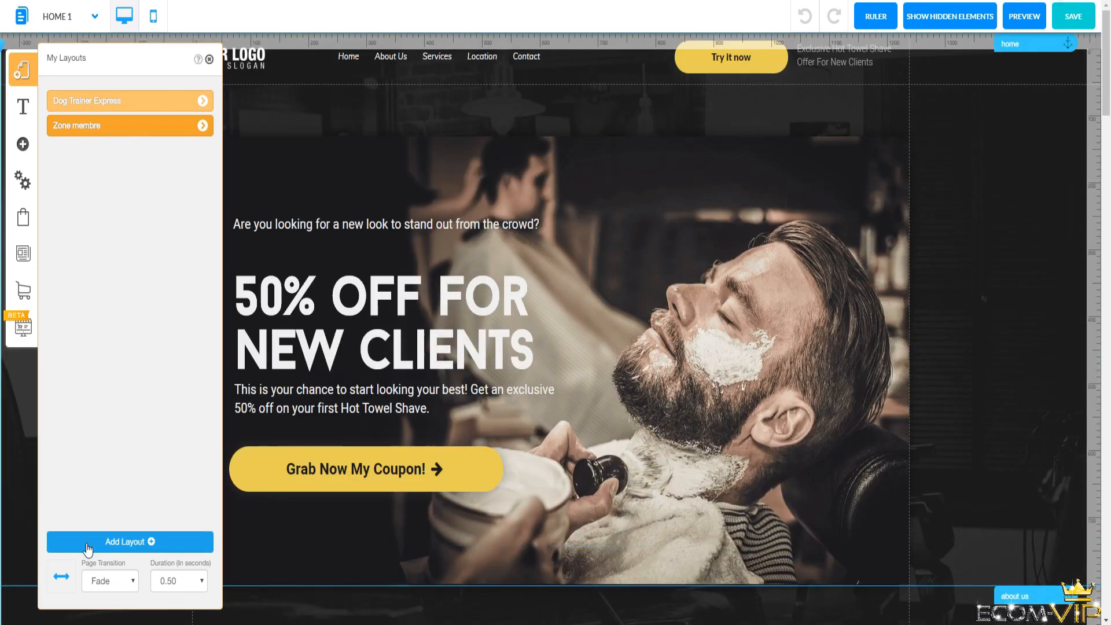
Open the restricted area settings of the Zone membre layout and name the restricted area "zone membre".
left_click(202, 127)
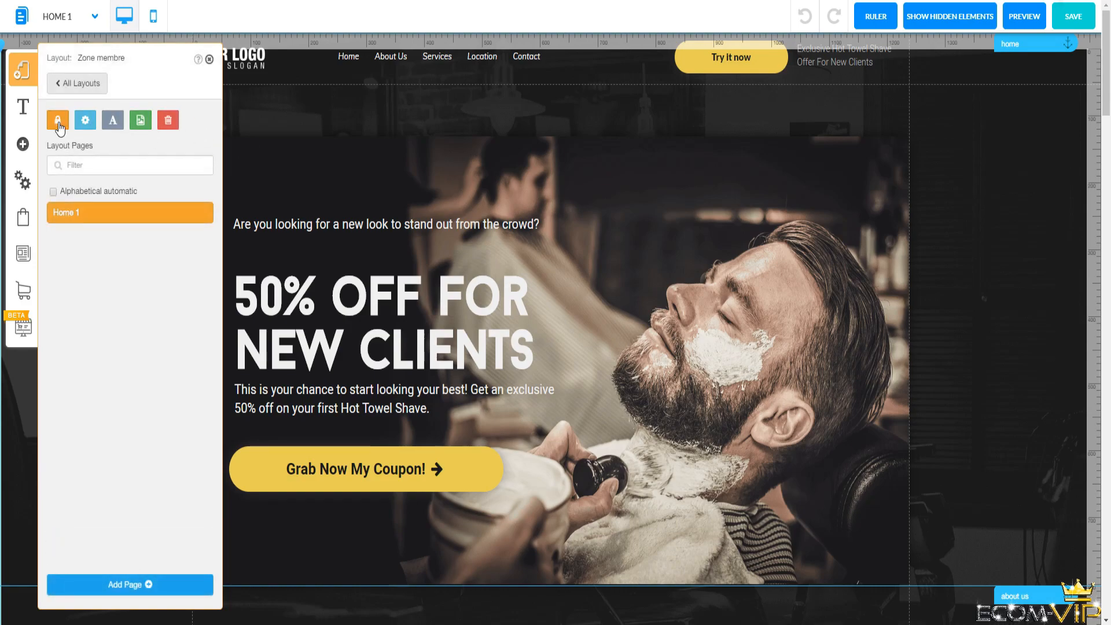
left_click(58, 122)
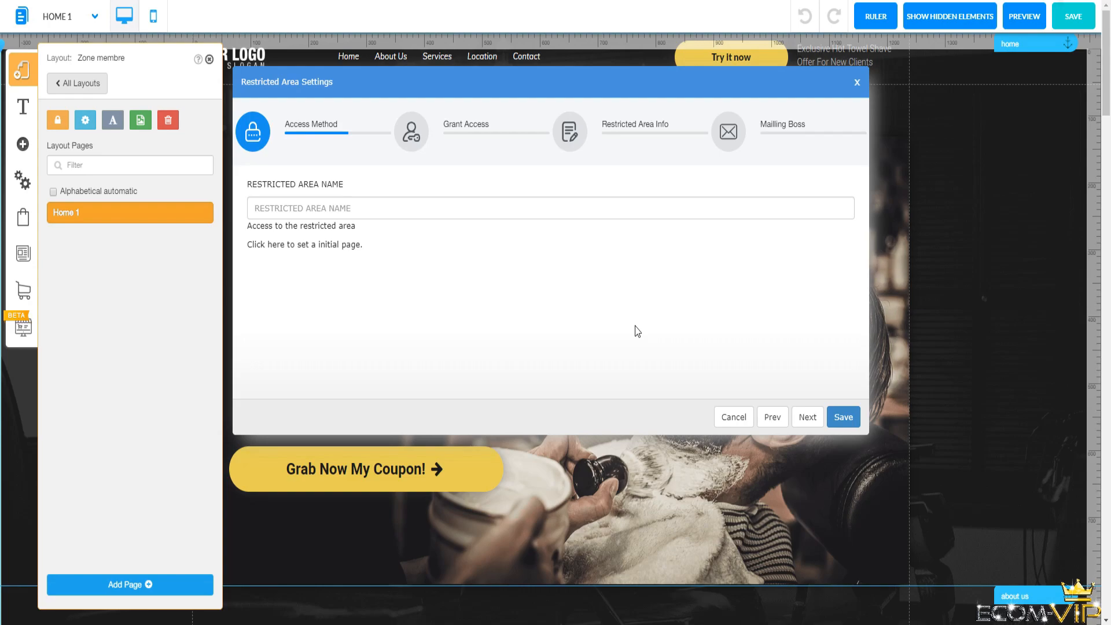
left_click(284, 212)
type("zone m")
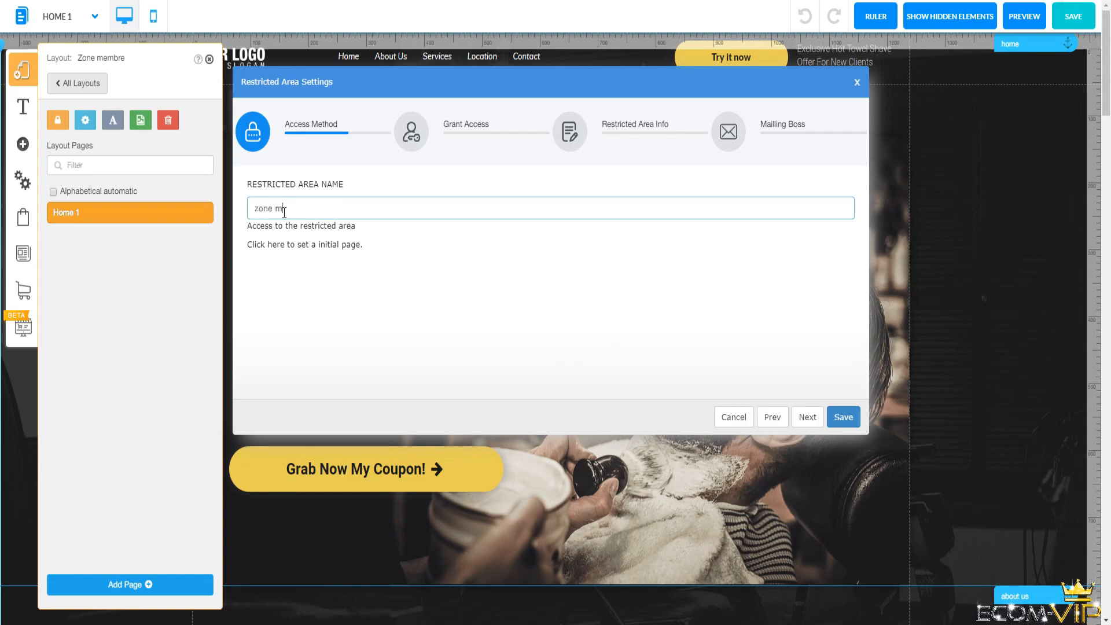
type("embre")
left_click(805, 416)
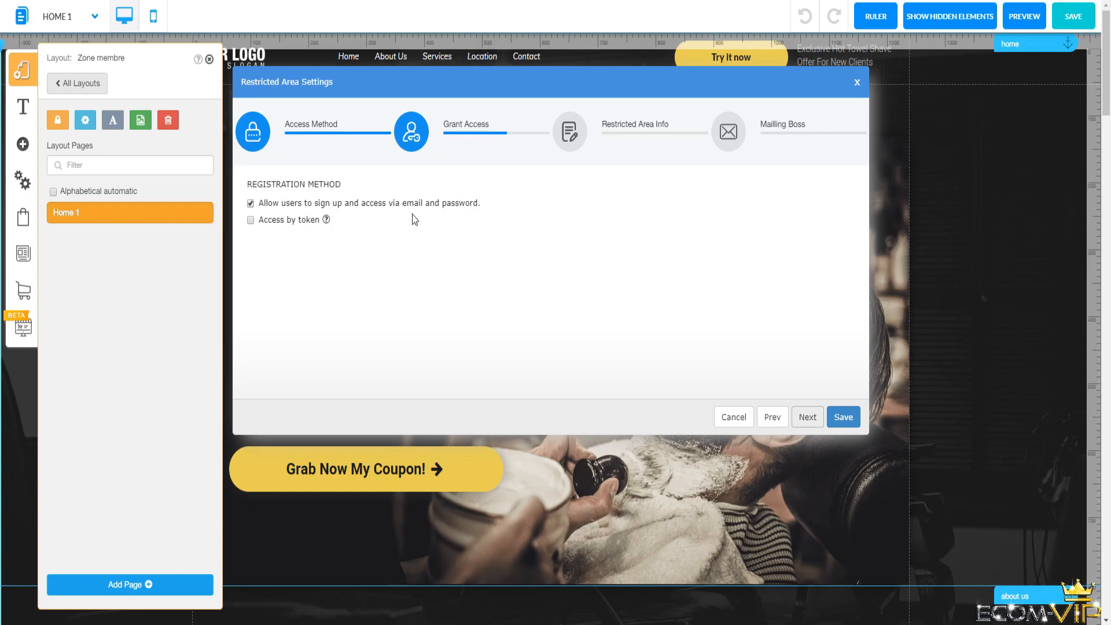
Enable access by token, add a token and view its time zone and expiration date settings.
left_click(251, 221)
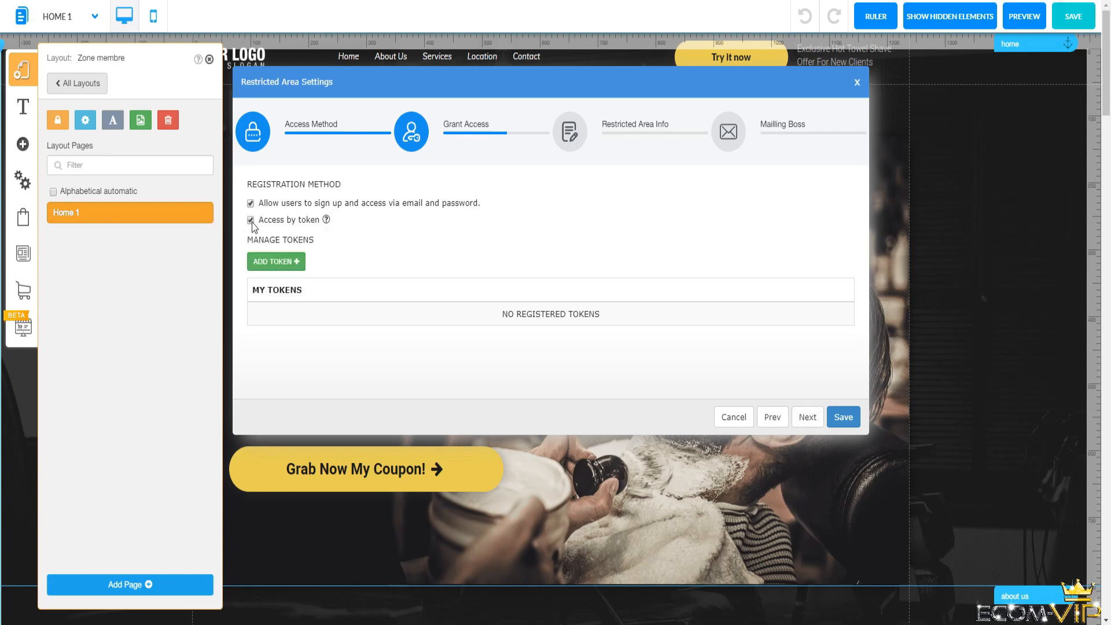
left_click(291, 277)
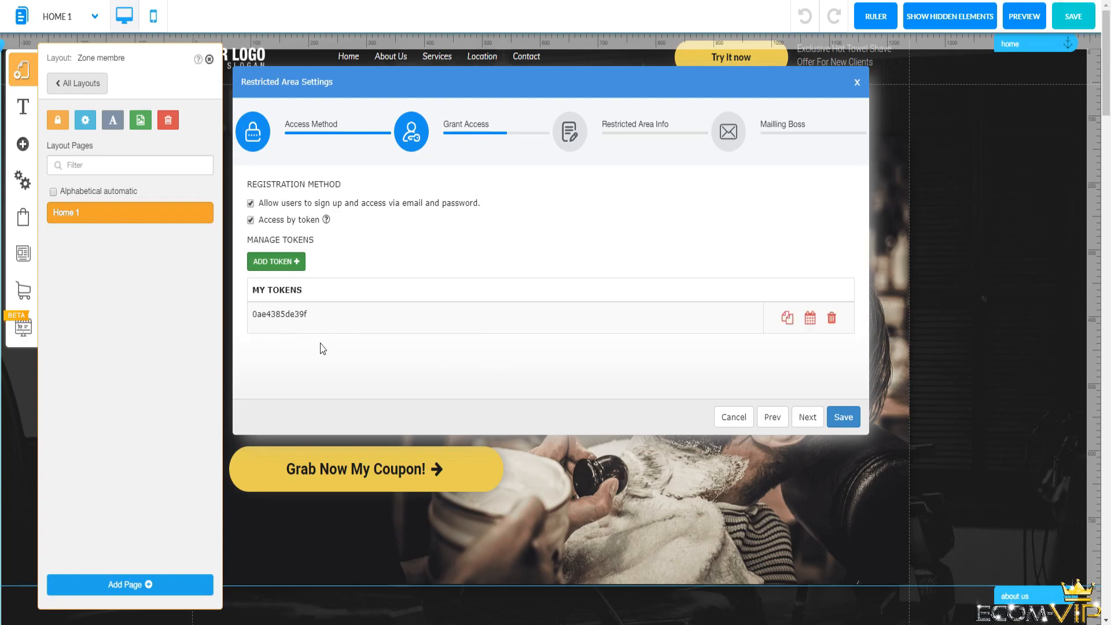
left_click(814, 323)
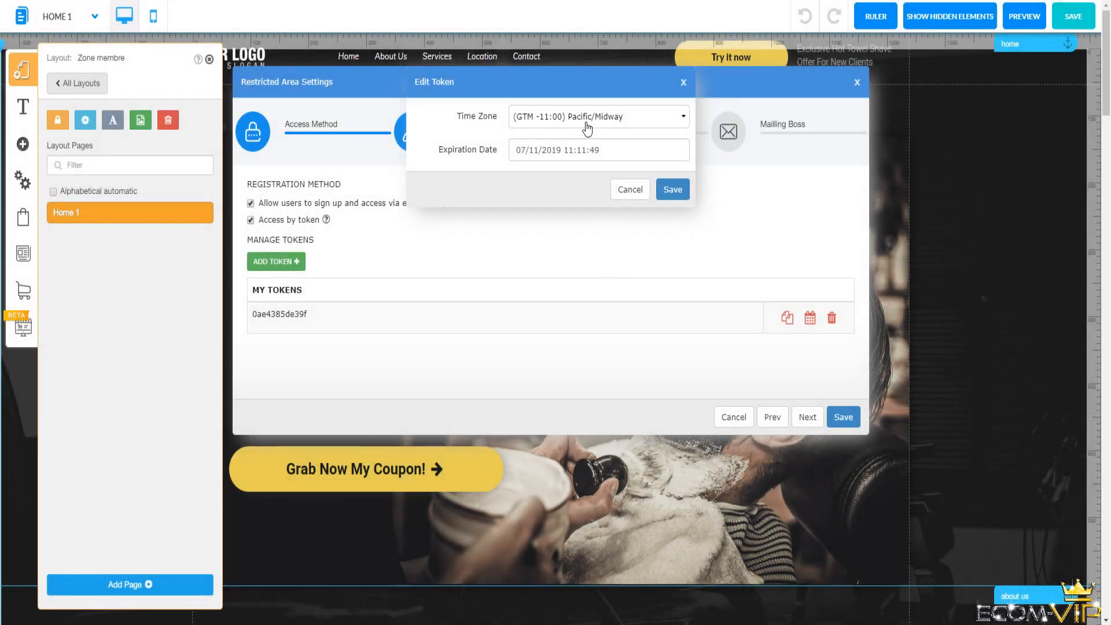
left_click(684, 83)
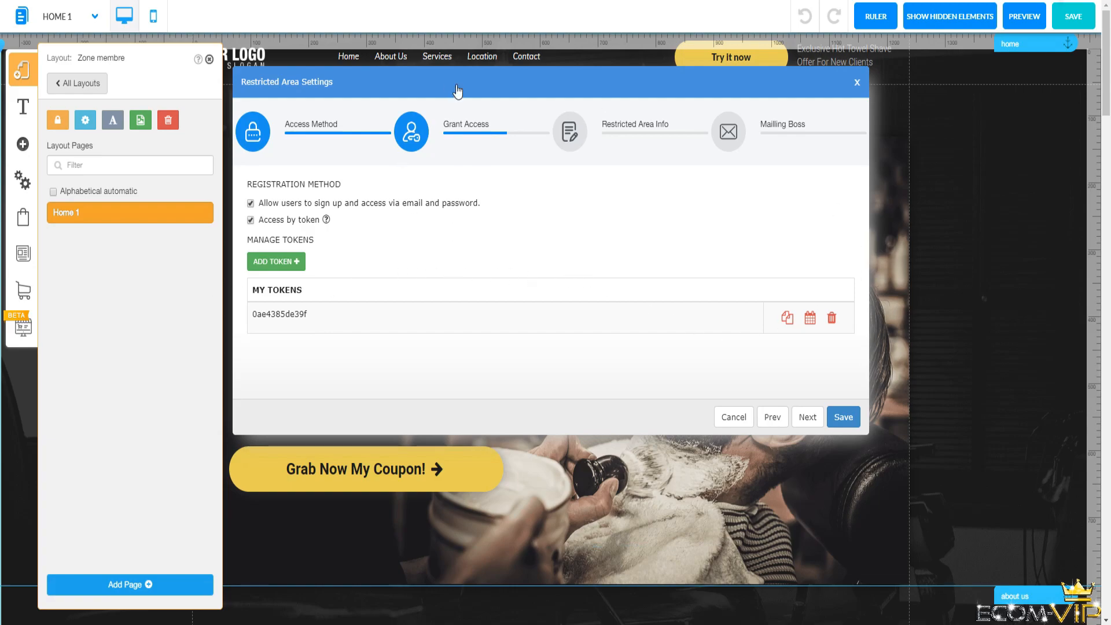
Proceed to the access-granting options, look at the Manual/Payment choice, and select automatic access to the restricted area.
left_click(806, 418)
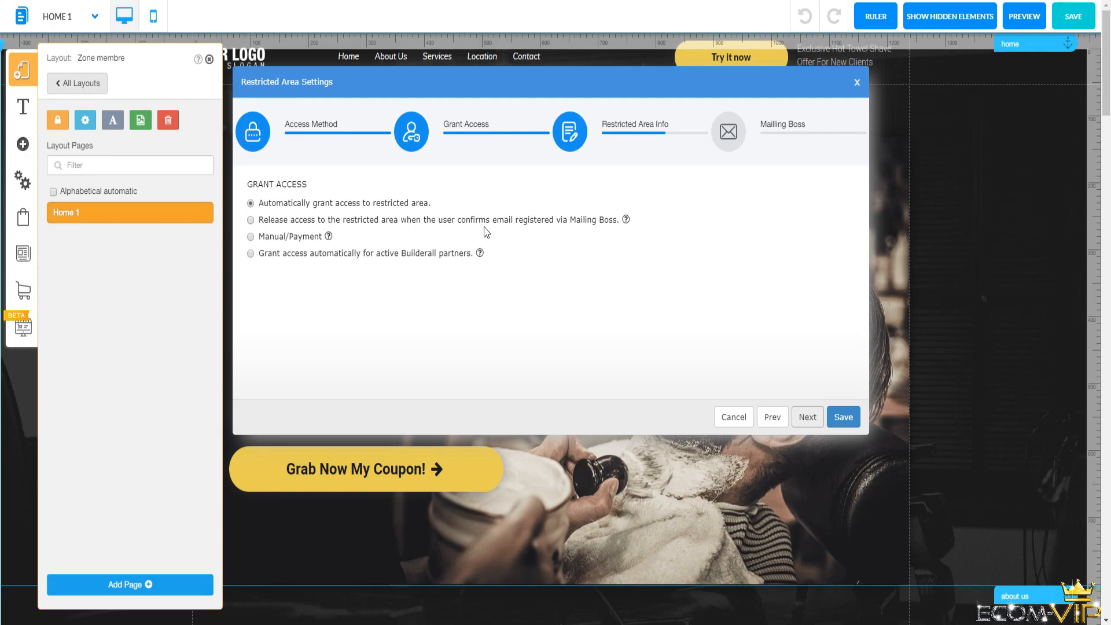
left_click(251, 237)
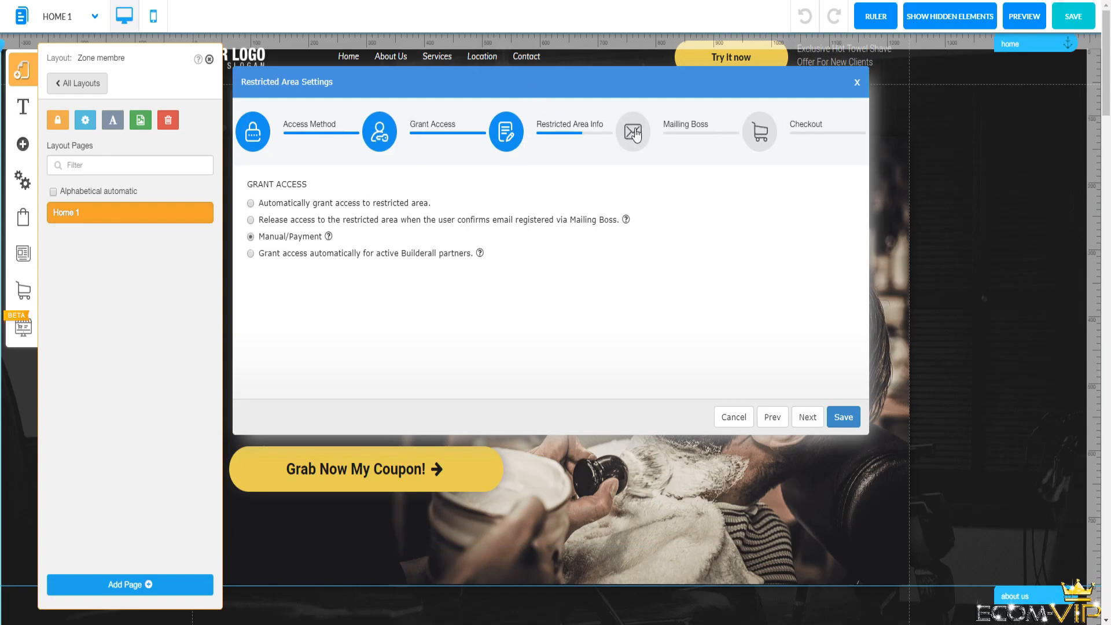
left_click(252, 203)
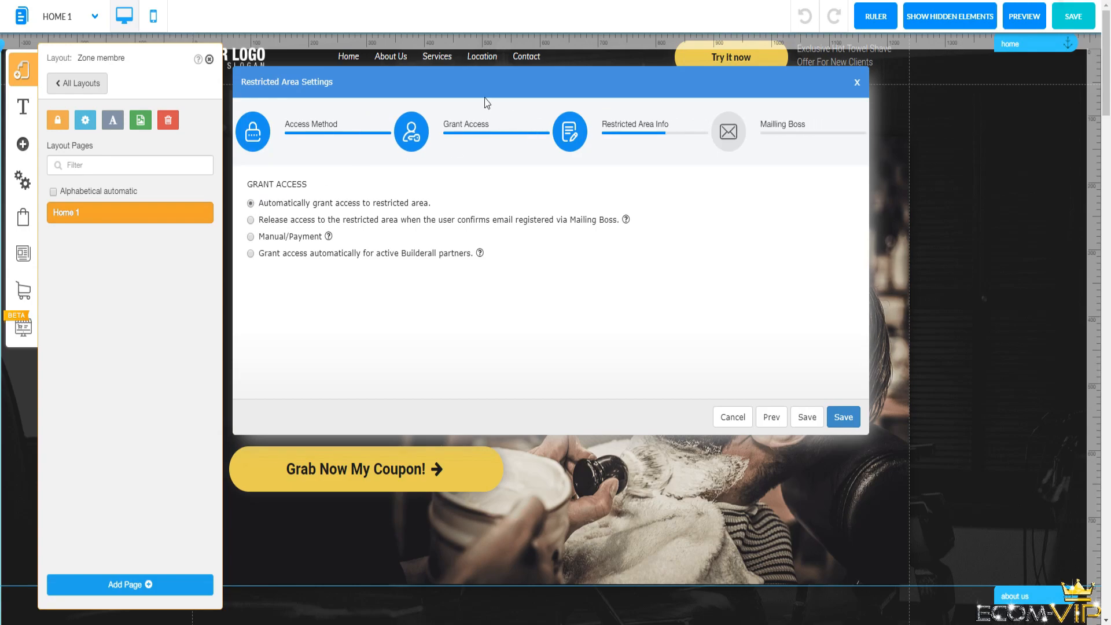
Set access granting to Manual/Payment, pass the Mailing Boss page without choosing a list, postpone creating the checkout, and save the restricted area settings.
left_click(252, 238)
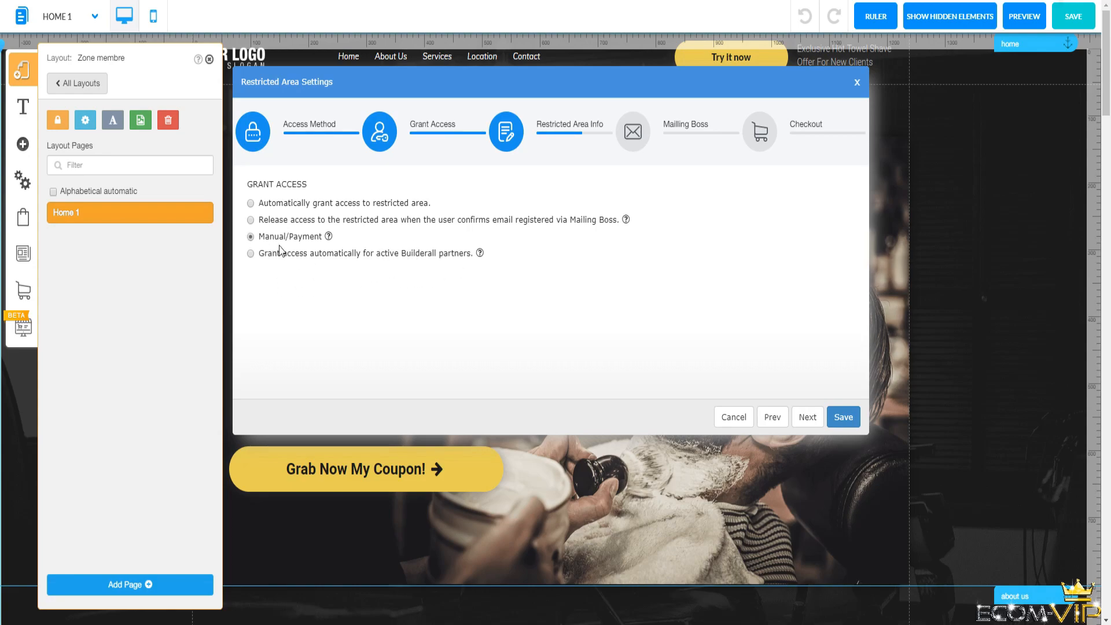
left_click(811, 417)
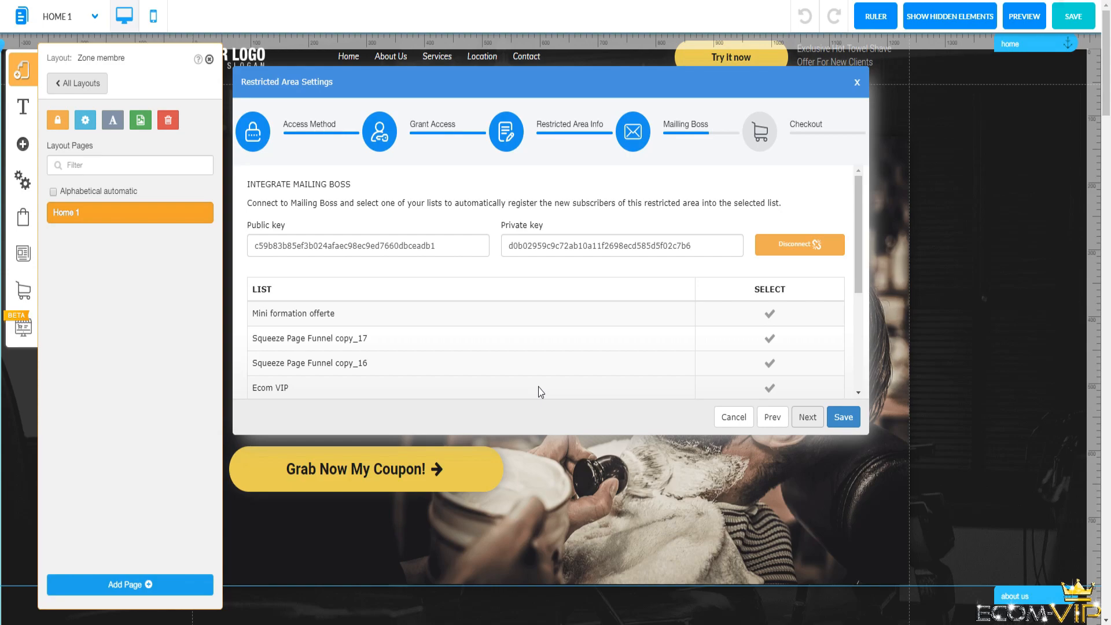
left_click(805, 425)
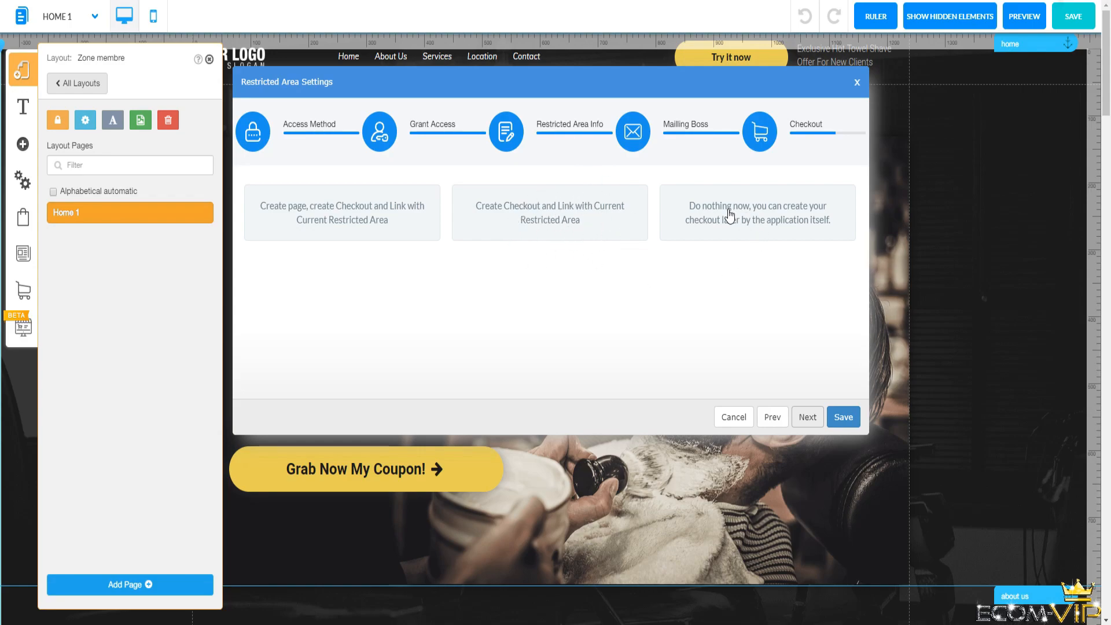
left_click(802, 225)
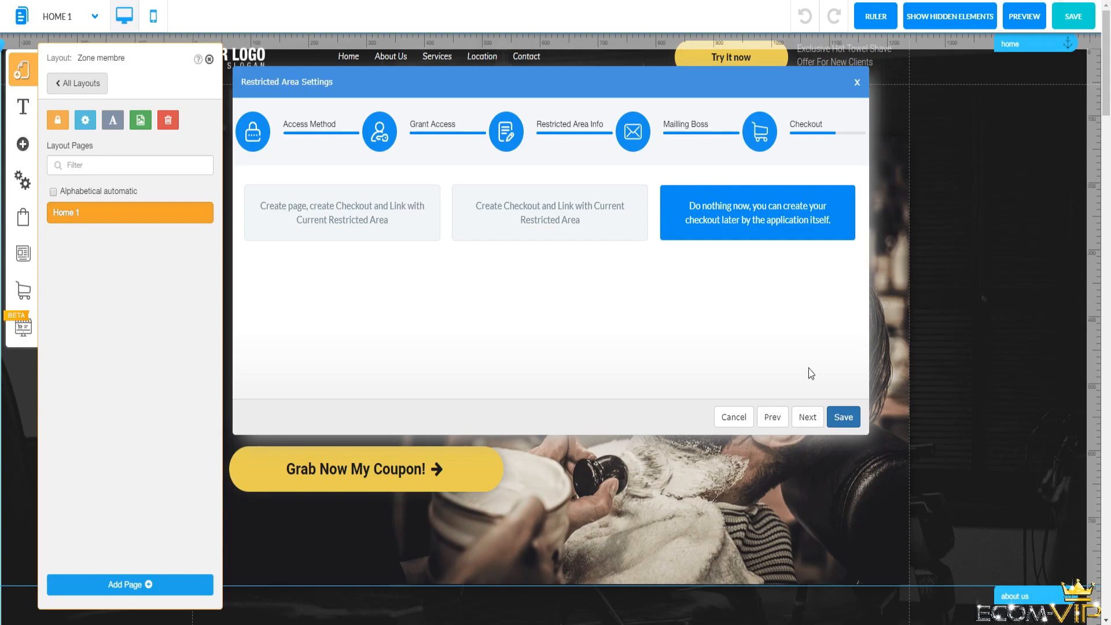
left_click(843, 417)
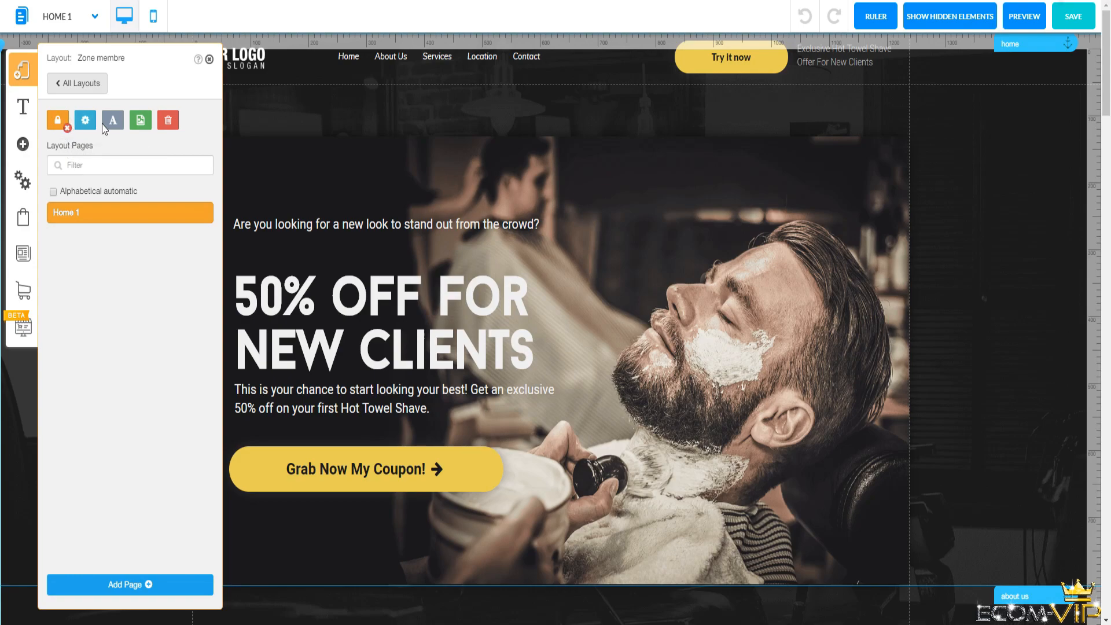
Compare the Dog Trainer Express layout with the restricted Zone membre layout and close the layout list.
left_click(75, 87)
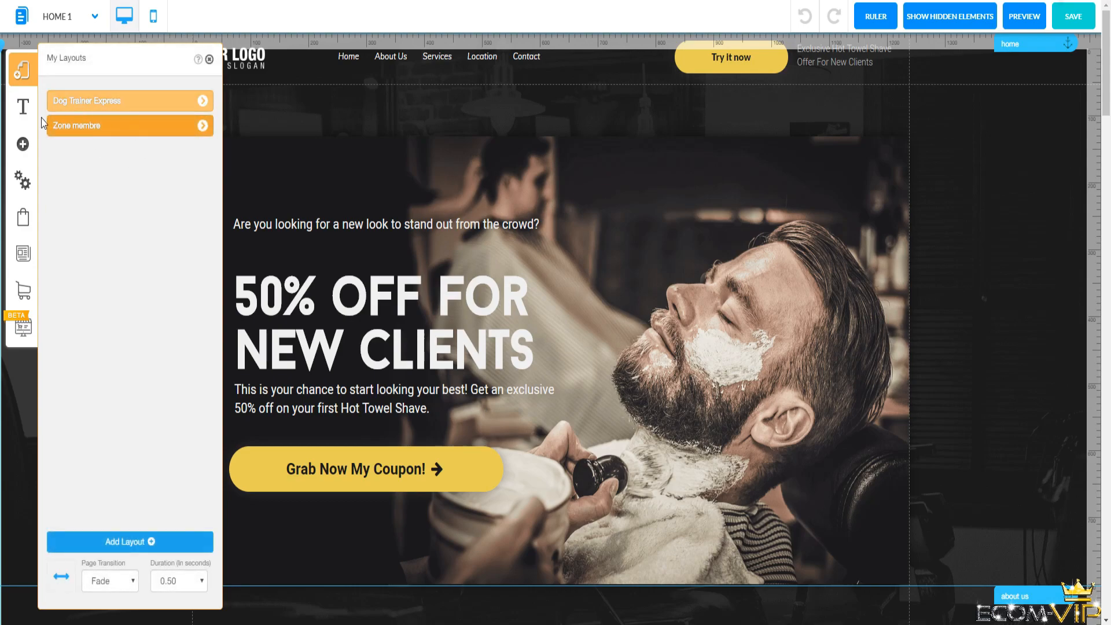
left_click(203, 102)
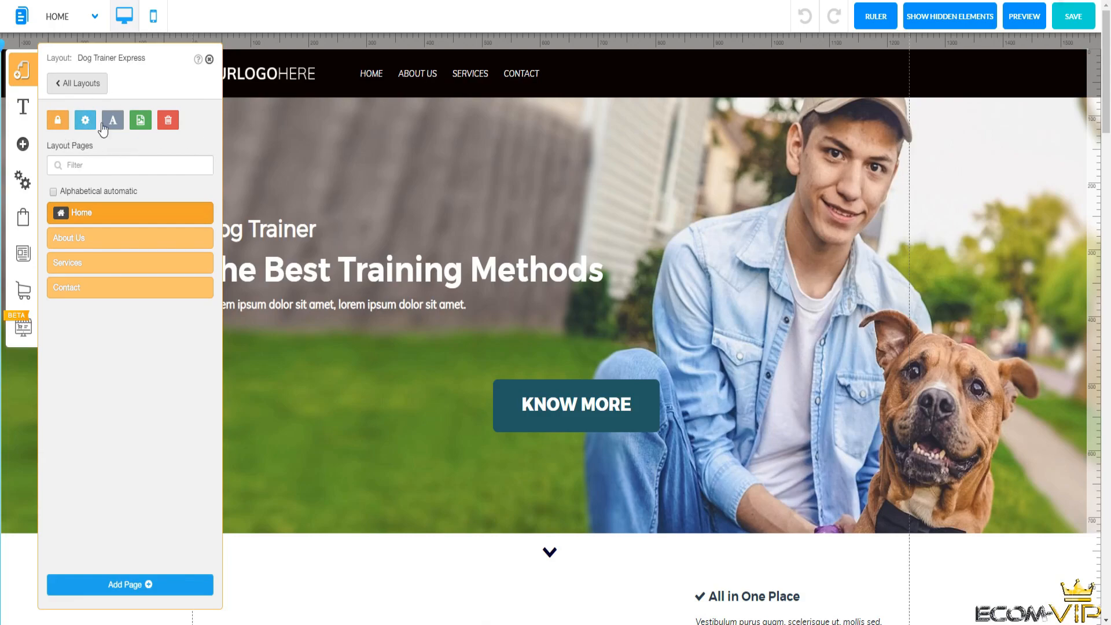
left_click(86, 85)
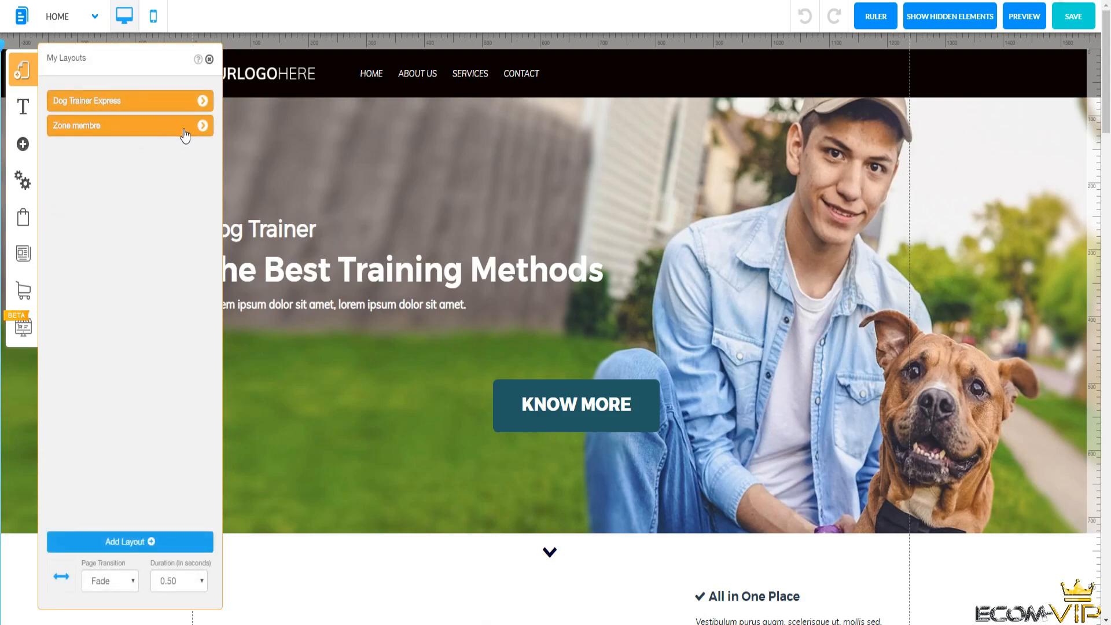
left_click(203, 127)
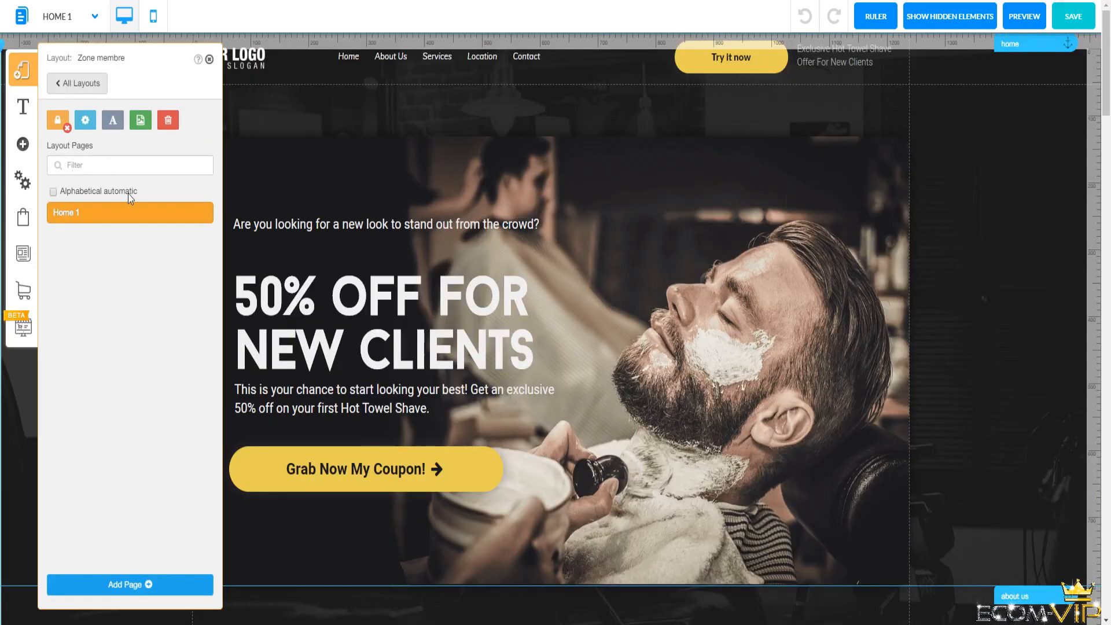
left_click(78, 86)
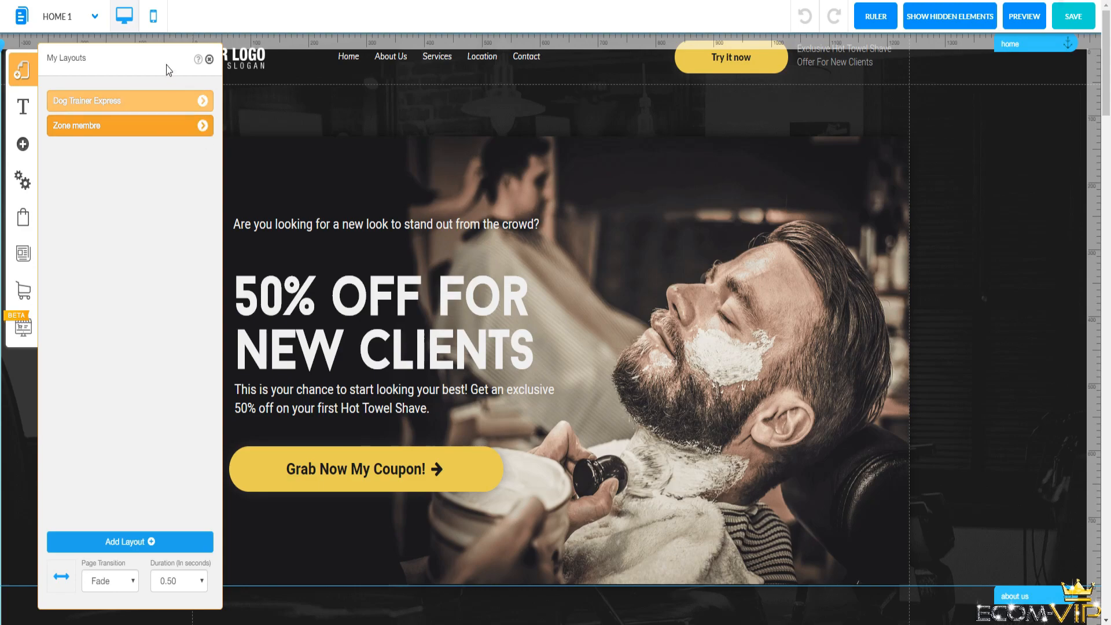
left_click(210, 60)
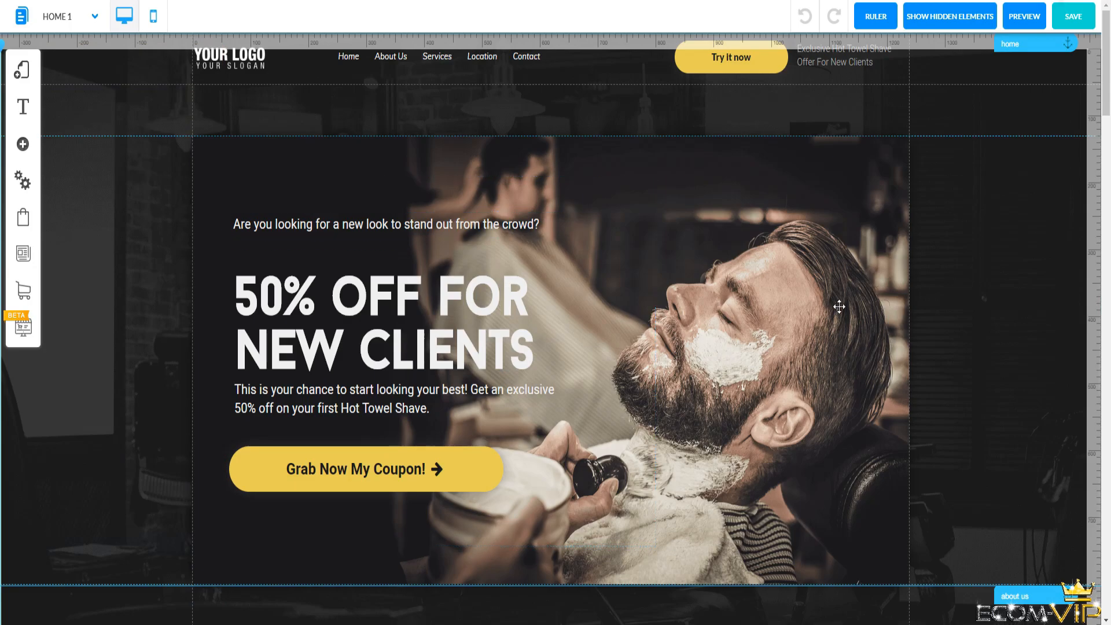
Open the Home page of the Dog Trainer Express layout and place a purple BUY NOW button at the far end of its header.
left_click(85, 23)
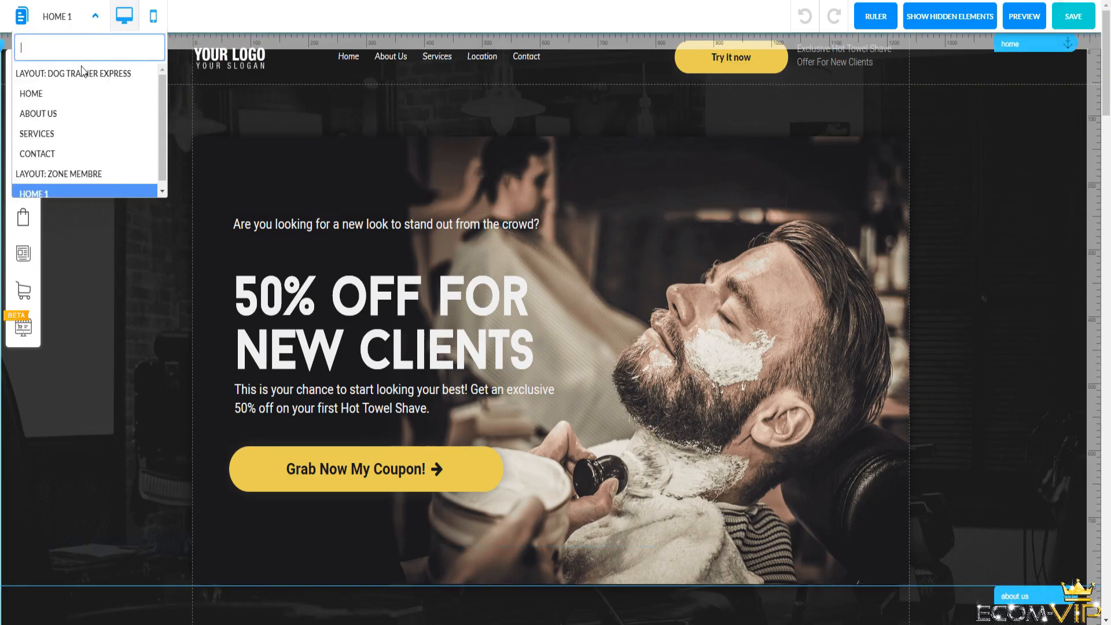
left_click(70, 93)
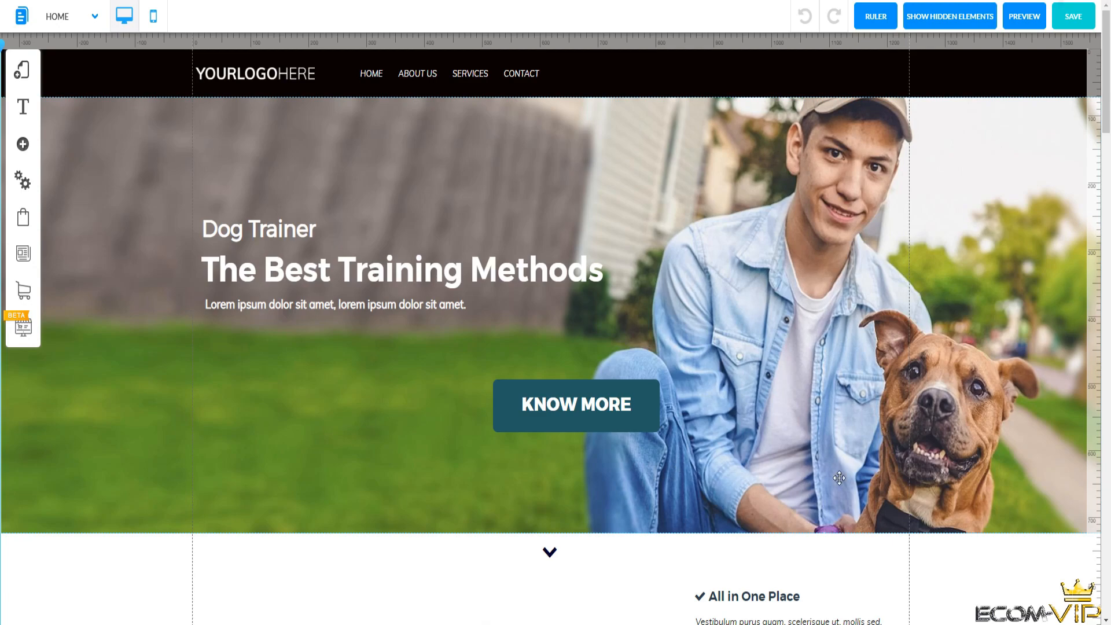
left_click(25, 150)
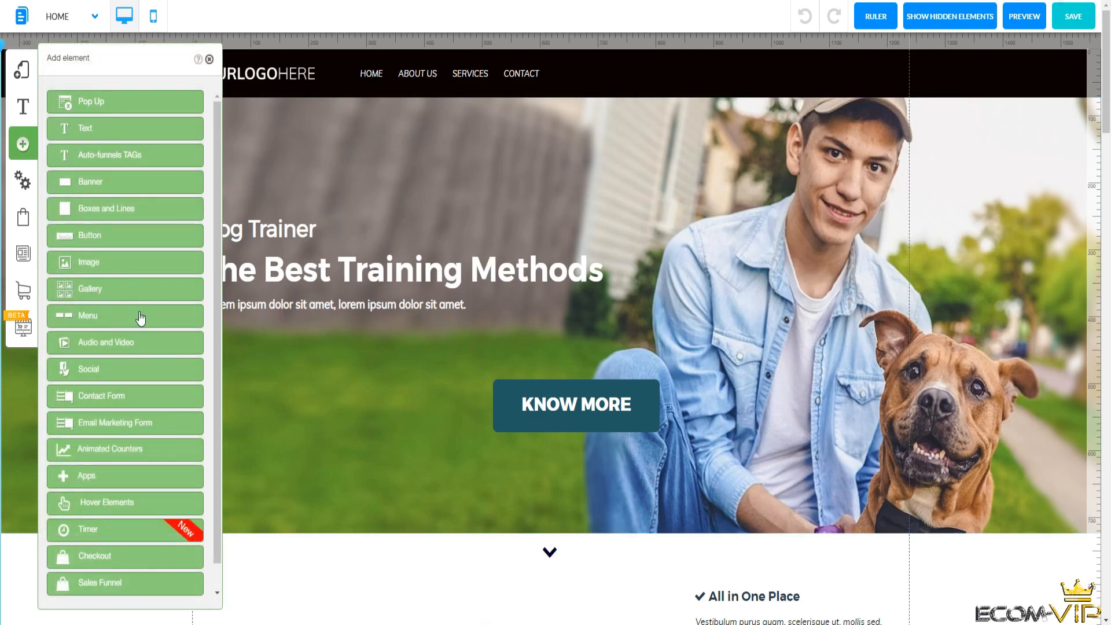
left_click(139, 238)
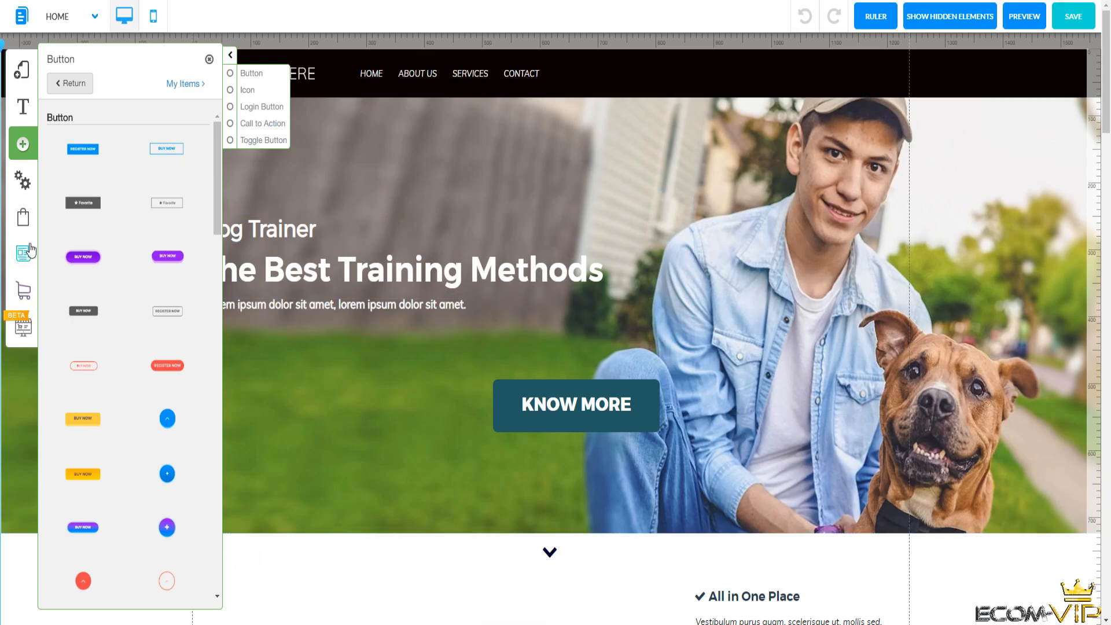
left_click_drag(98, 263, 485, 269)
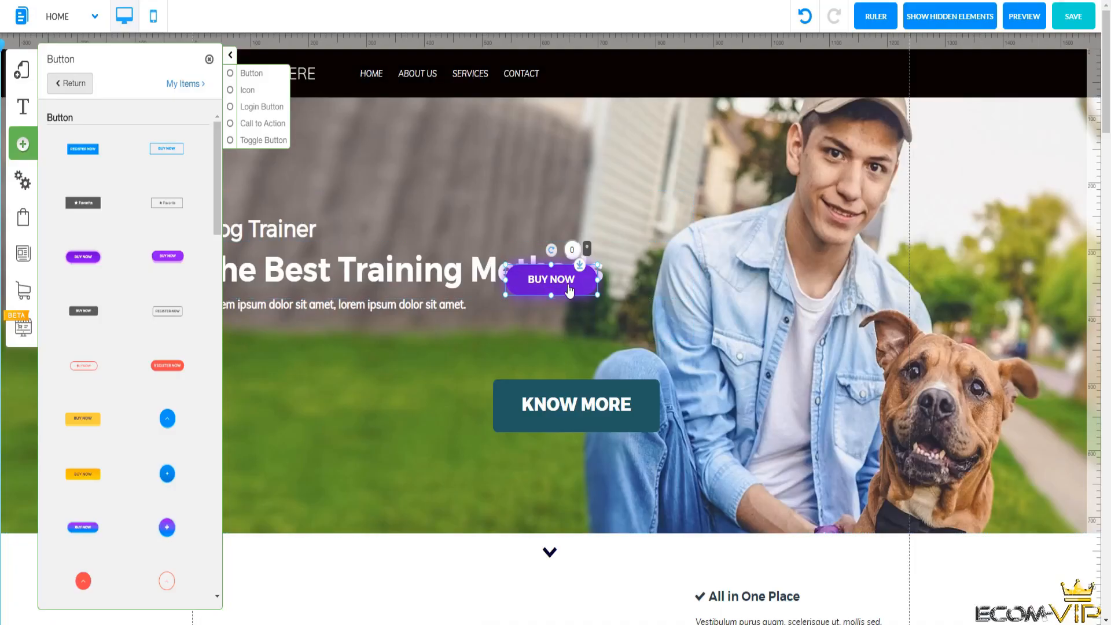
left_click_drag(586, 293, 992, 84)
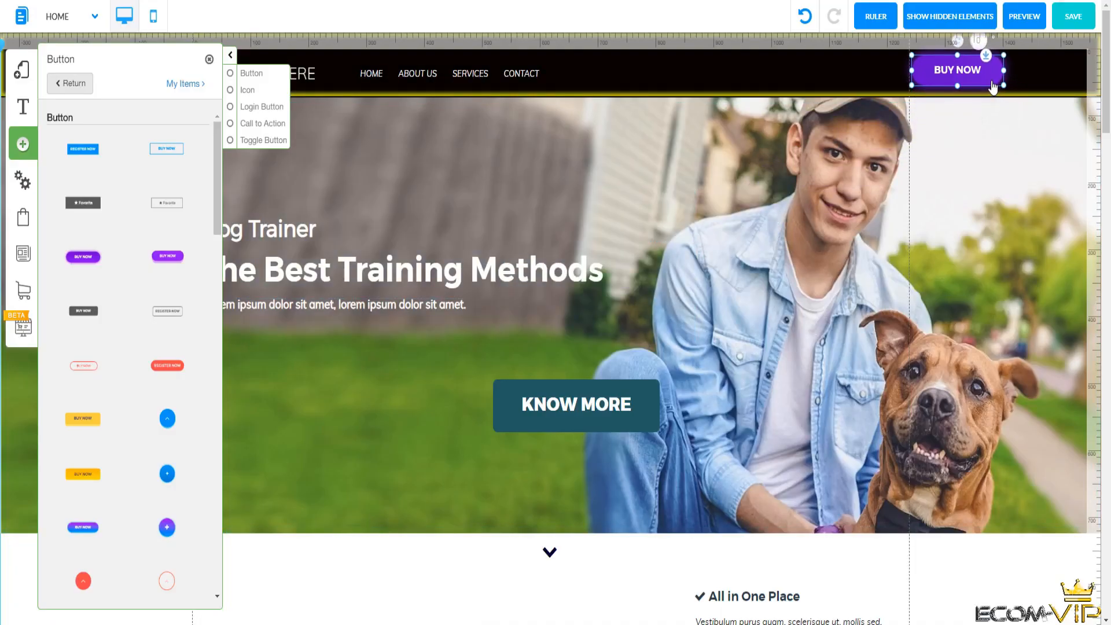
Add the dark Login - Register button in the white area below the hero image, beneath the dog.
scroll(127, 416, "down", 3)
scroll(127, 416, "down", 10)
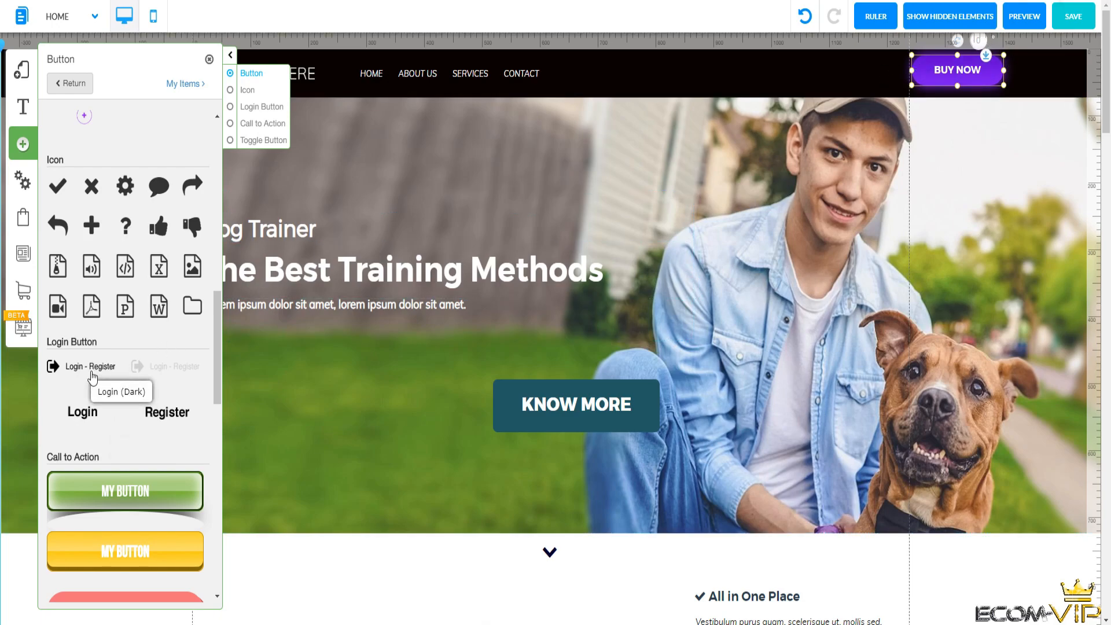
left_click(91, 376)
left_click_drag(601, 236, 980, 563)
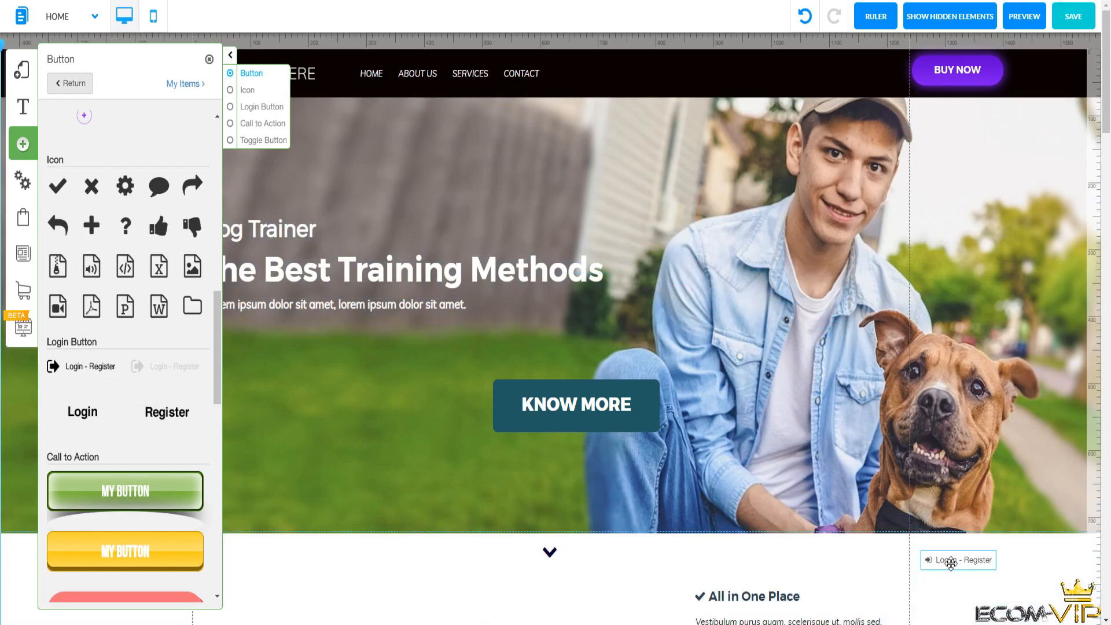
scroll(951, 556, "down", 1)
scroll(951, 545, "up", 1)
left_click(209, 59)
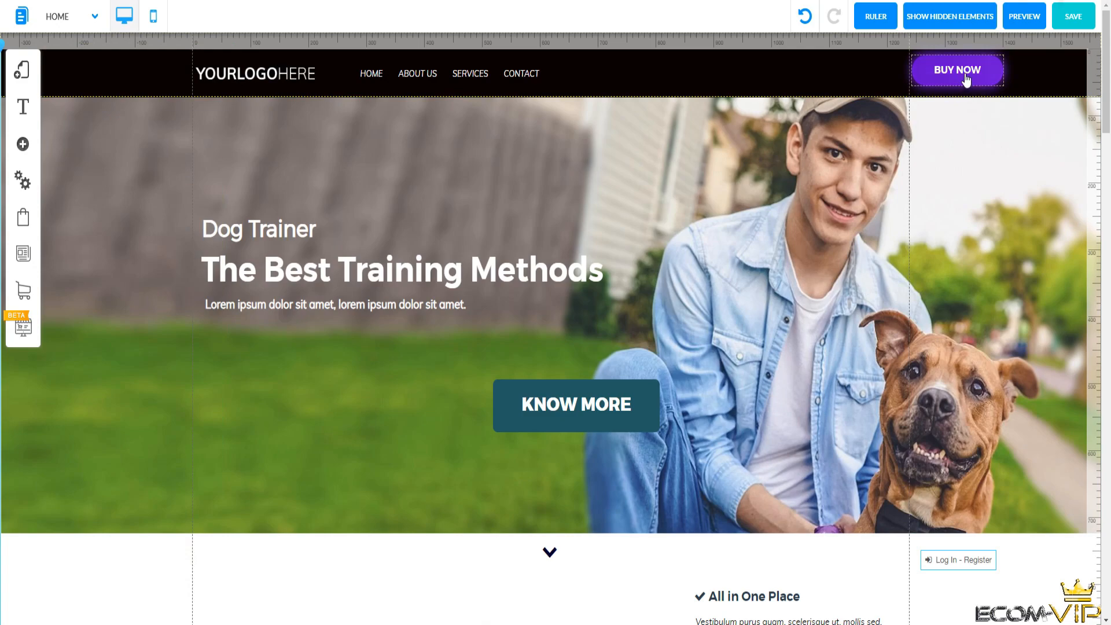
Link the header's BUY NOW button to the page Home 1, opening in the same tab.
left_click(965, 80)
double_click(966, 79)
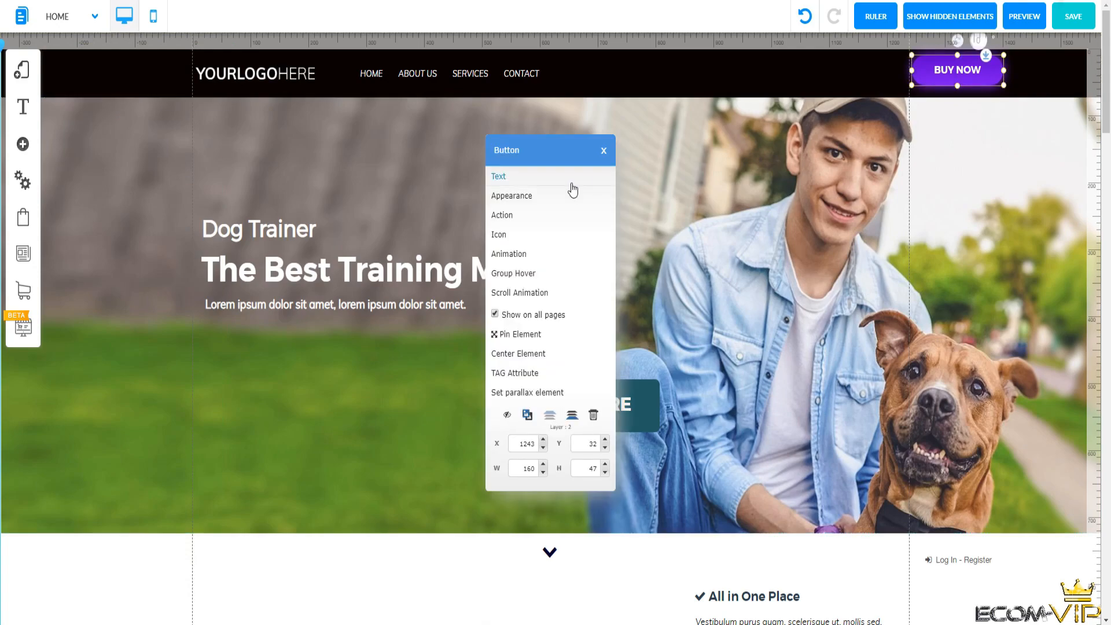
left_click(537, 215)
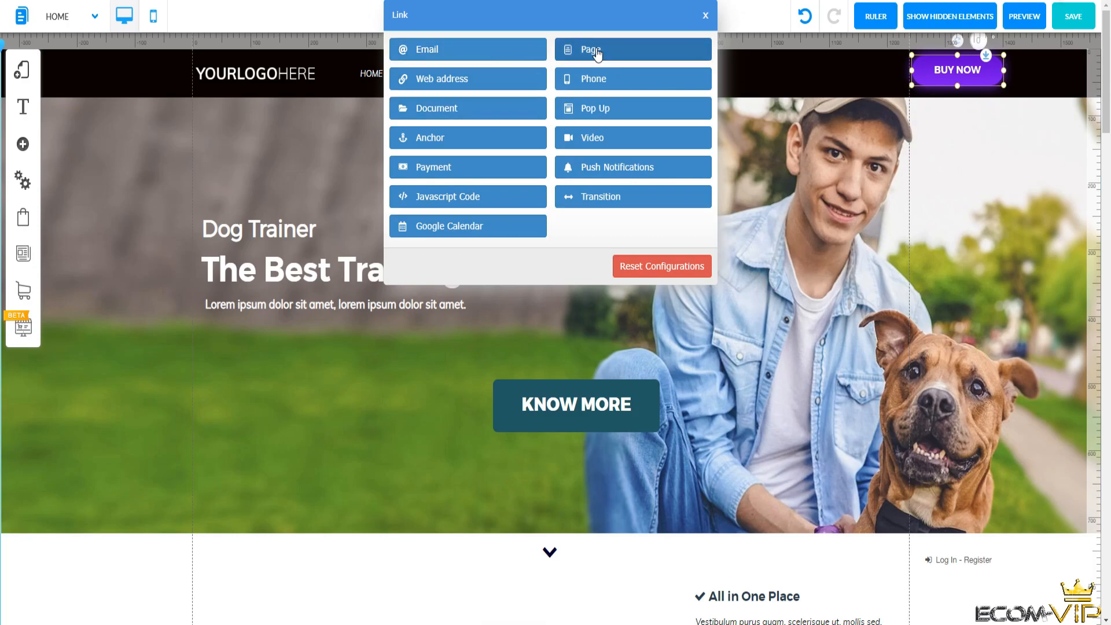
left_click(592, 49)
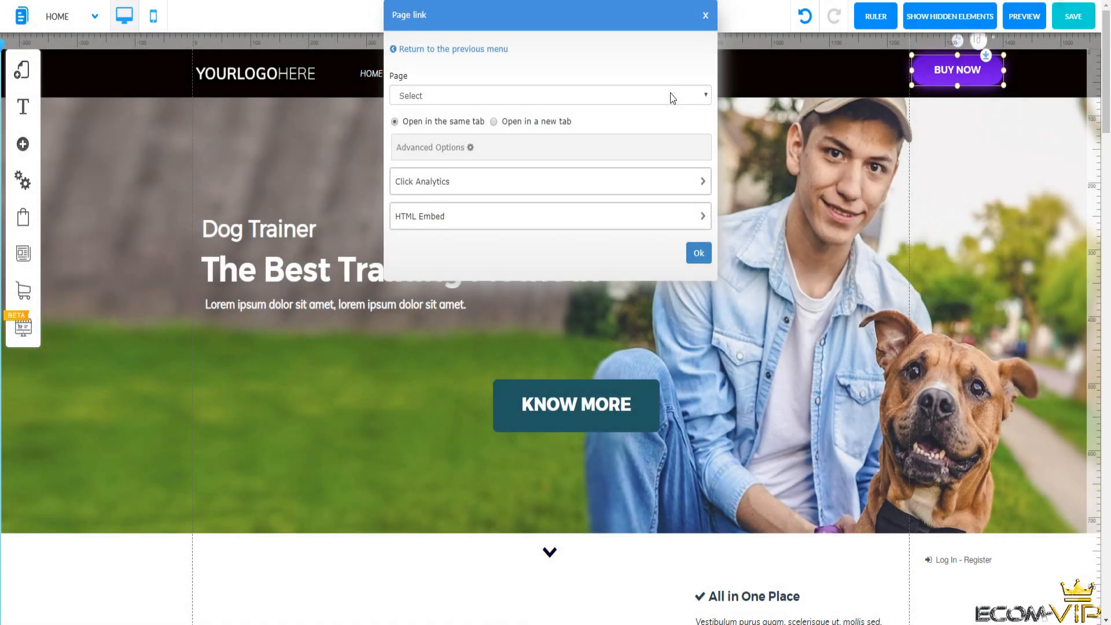
left_click(670, 96)
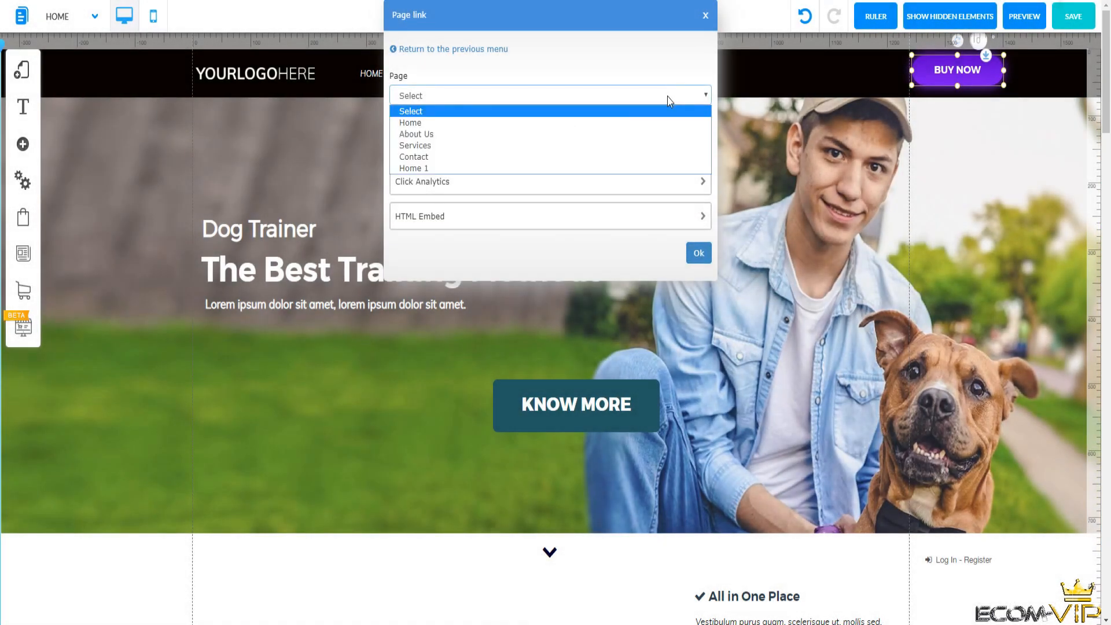
left_click(540, 169)
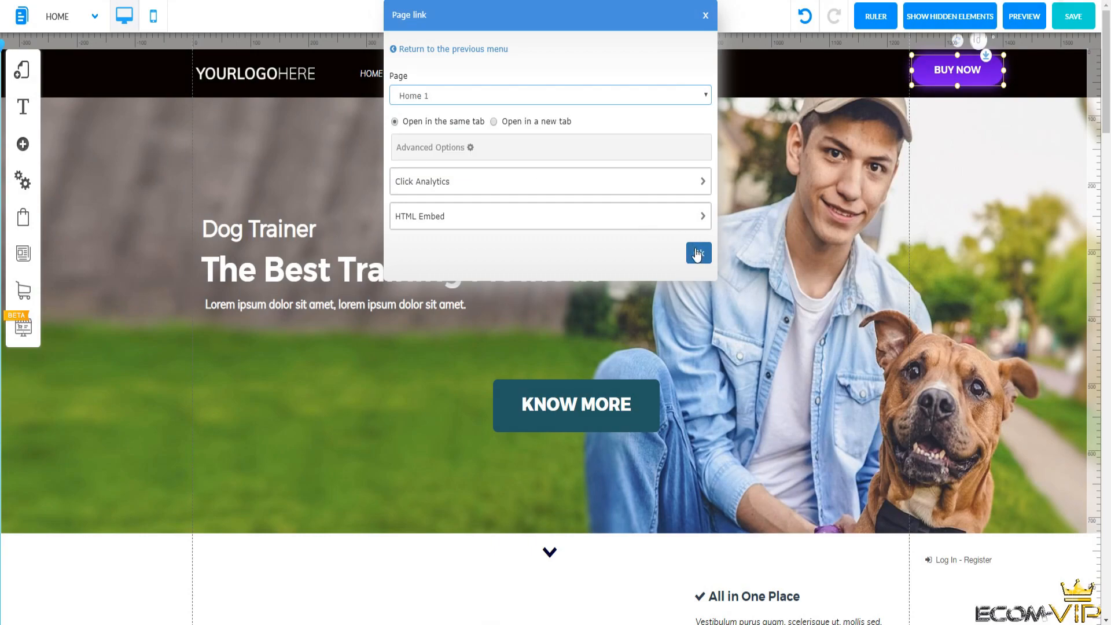
left_click(699, 254)
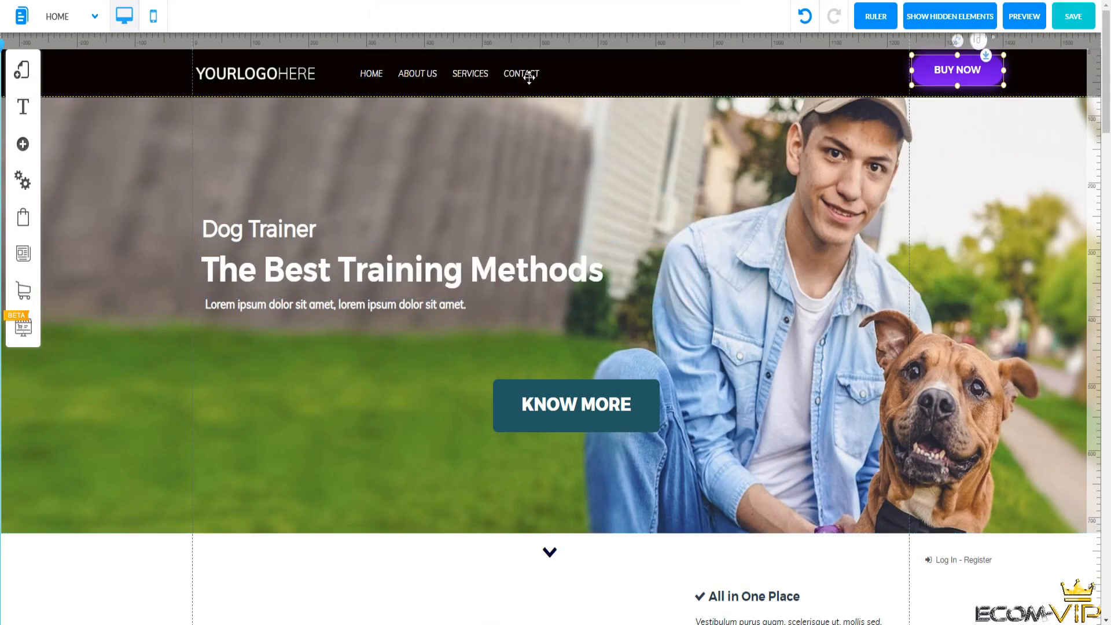
left_click(96, 17)
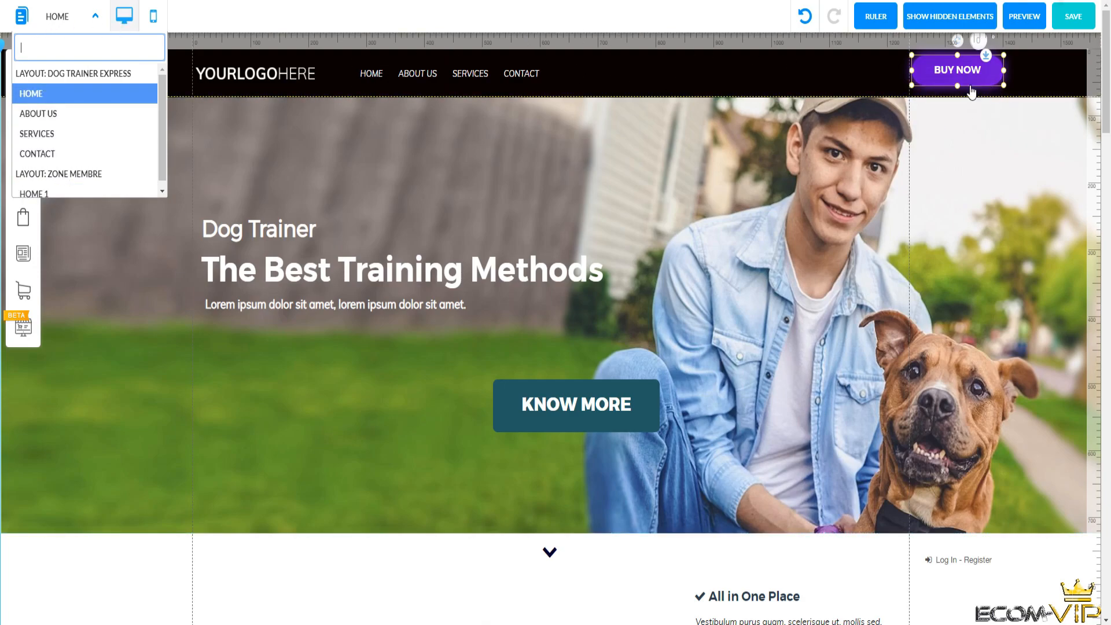
left_click(964, 88)
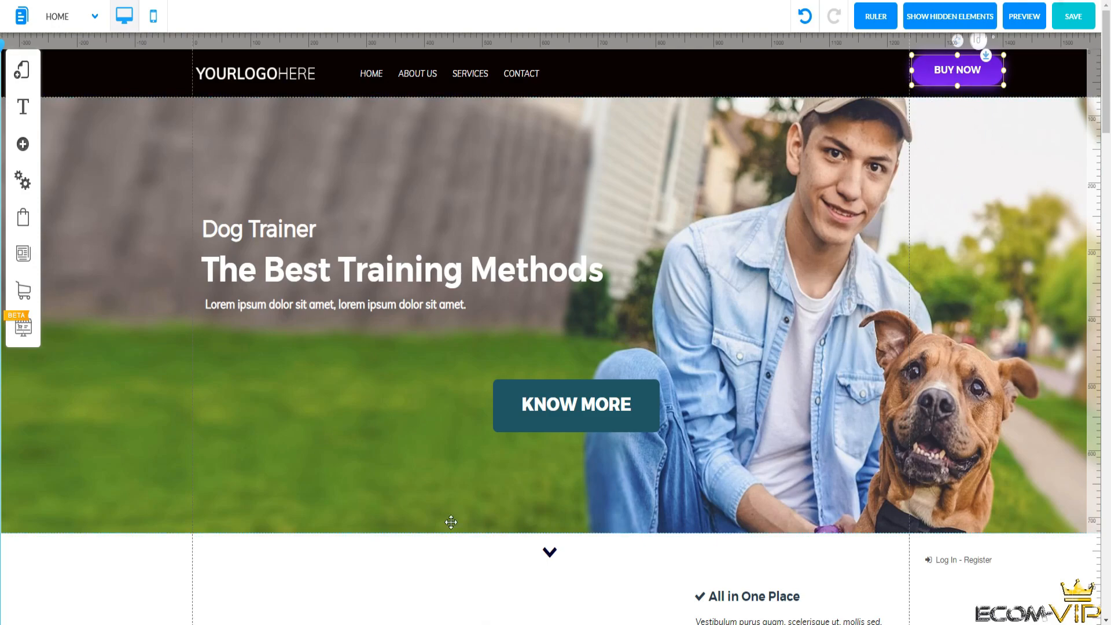
Move the Log In - Register element slightly to the right and open its theme settings.
left_click(940, 569)
left_click_drag(941, 569, 956, 569)
scroll(956, 566, "down", 1)
scroll(955, 565, "down", 3)
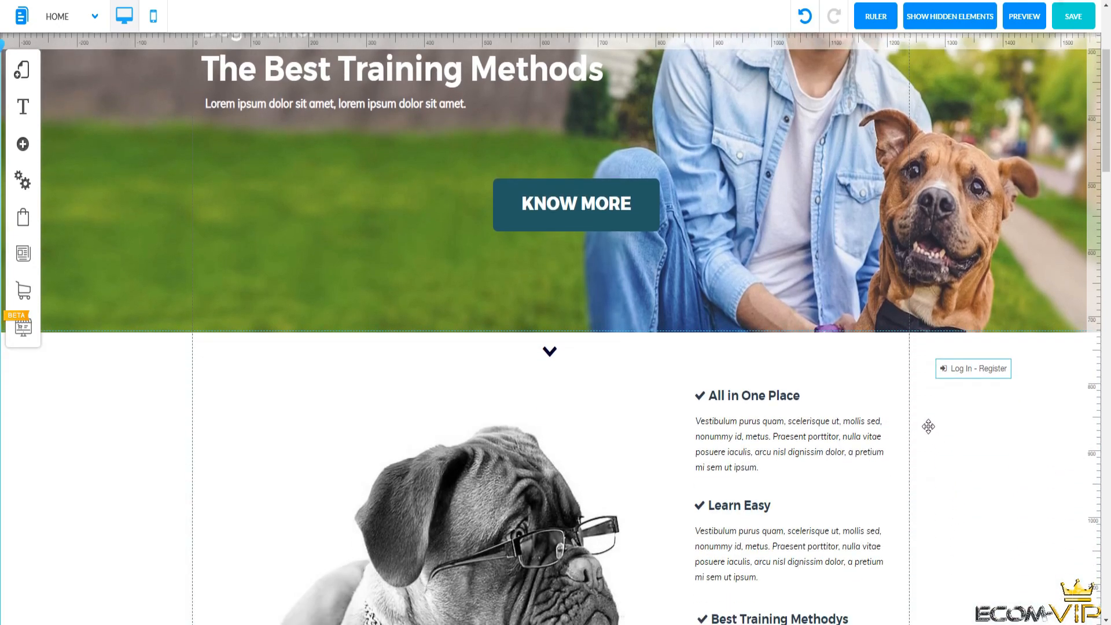
left_click(963, 368)
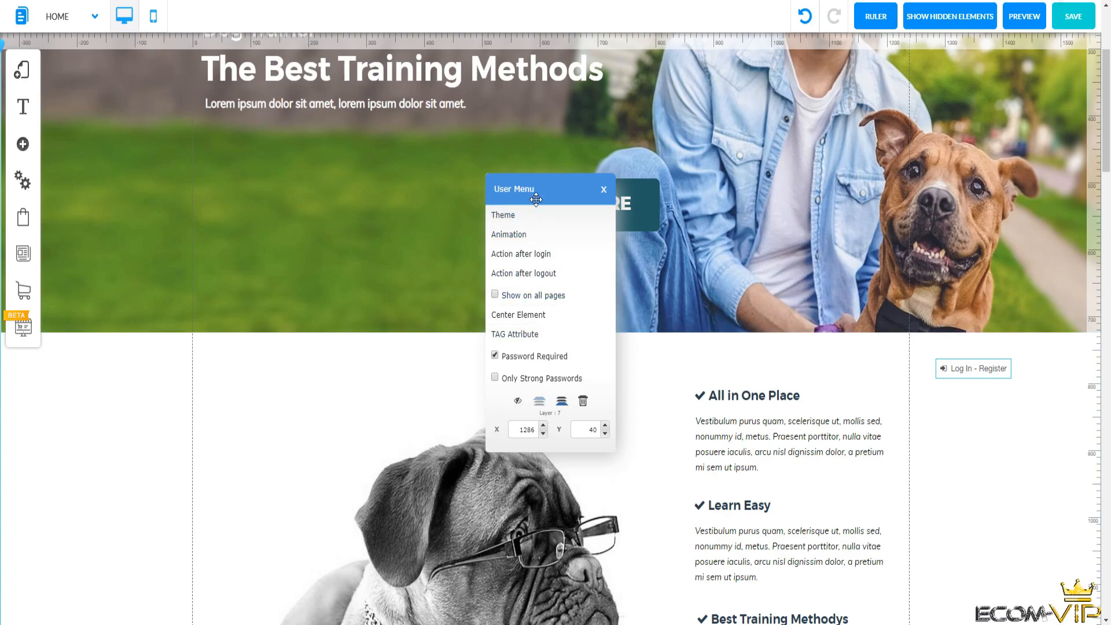
left_click(537, 223)
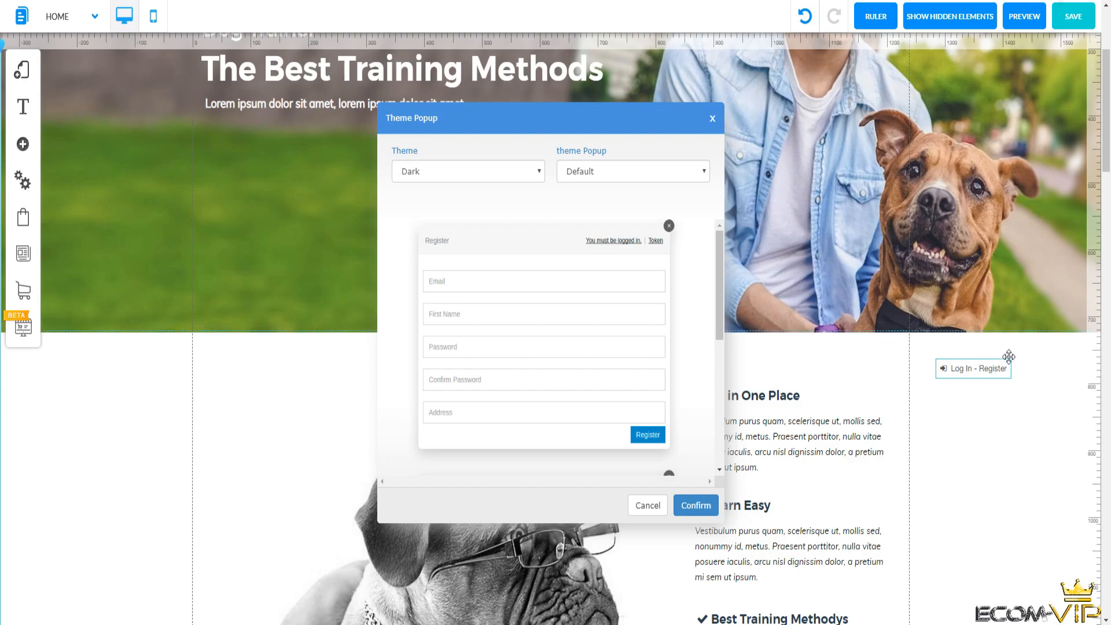
Try the Light theme on the Log In - Register element and set it back to Dark.
left_click(508, 173)
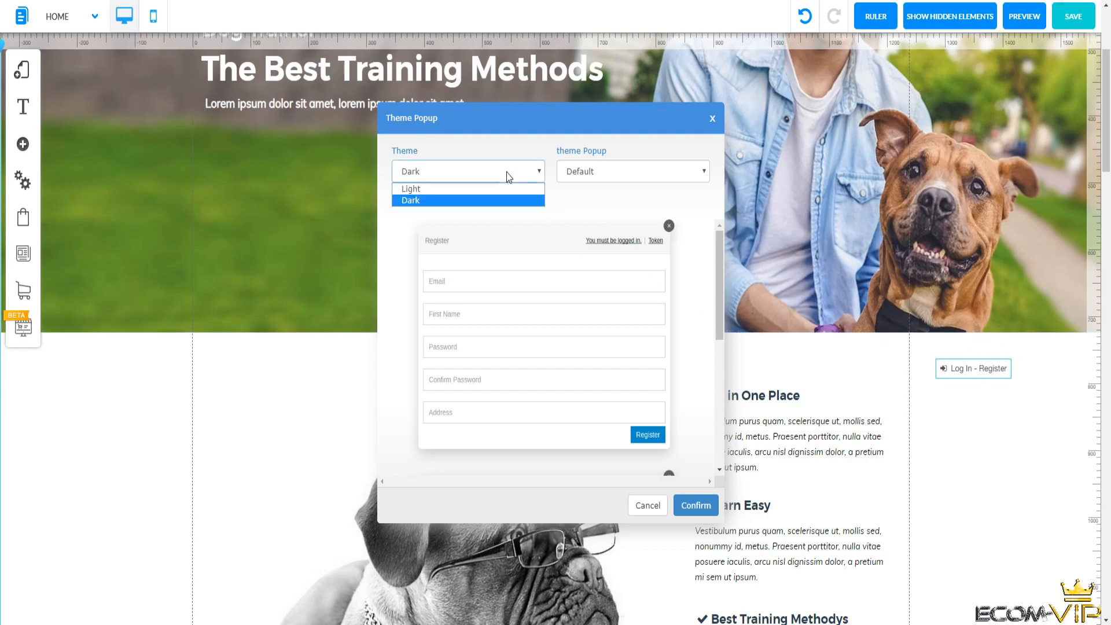
left_click(484, 189)
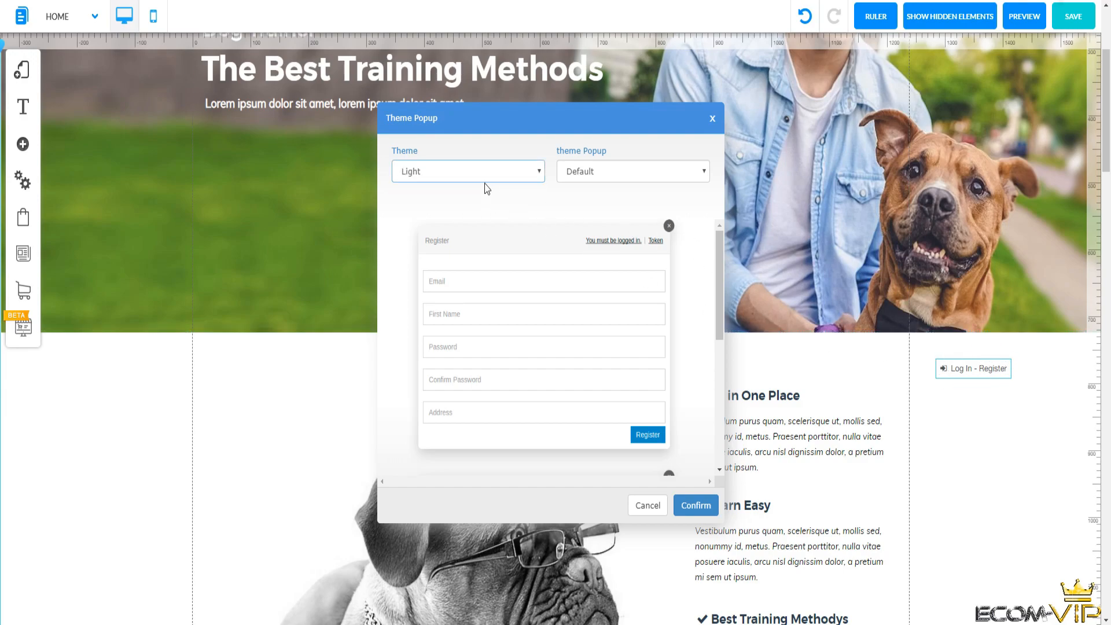
left_click(508, 177)
left_click(486, 201)
Preview the Dark grey, Light gray and Clear (1 window) popup themes for the Log In - Register element.
left_click(696, 178)
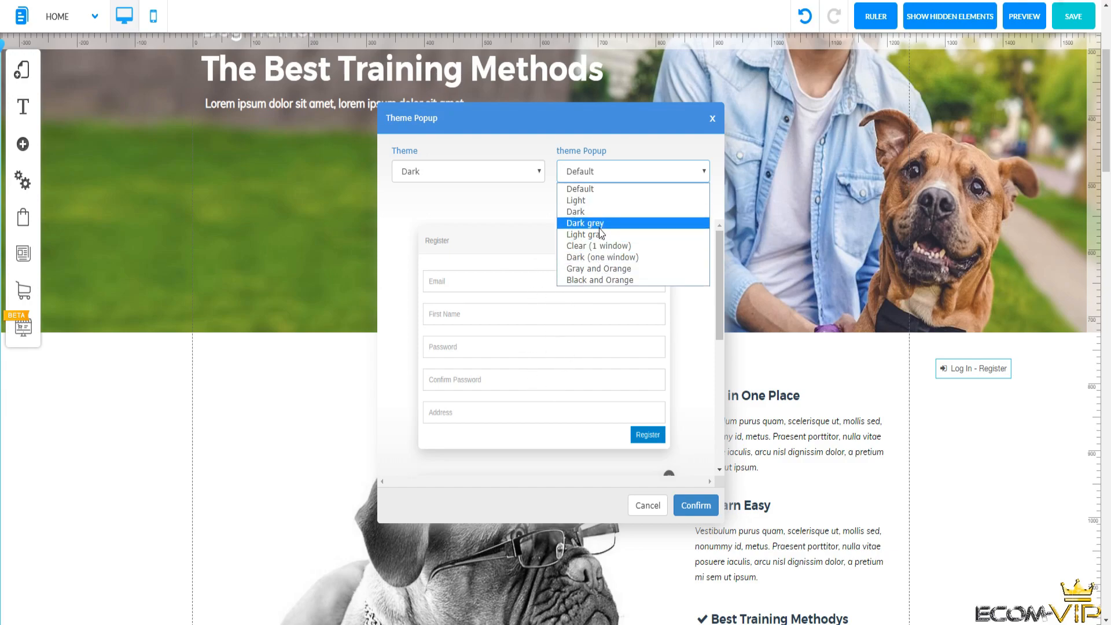
left_click(625, 217)
left_click(657, 172)
left_click(651, 222)
left_click(663, 173)
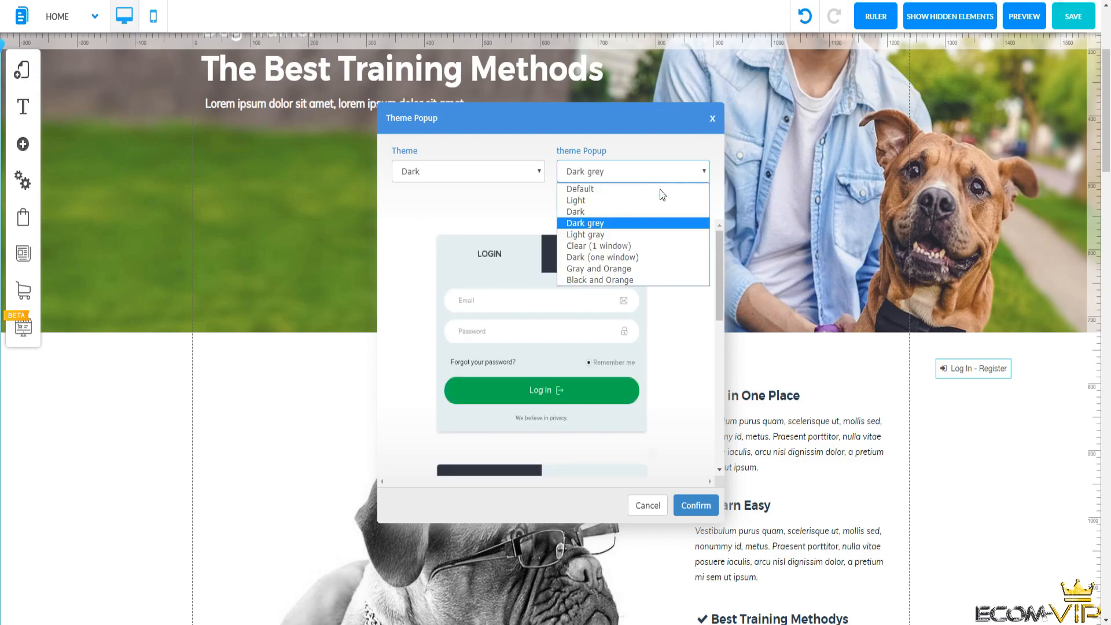
left_click(652, 234)
left_click(682, 174)
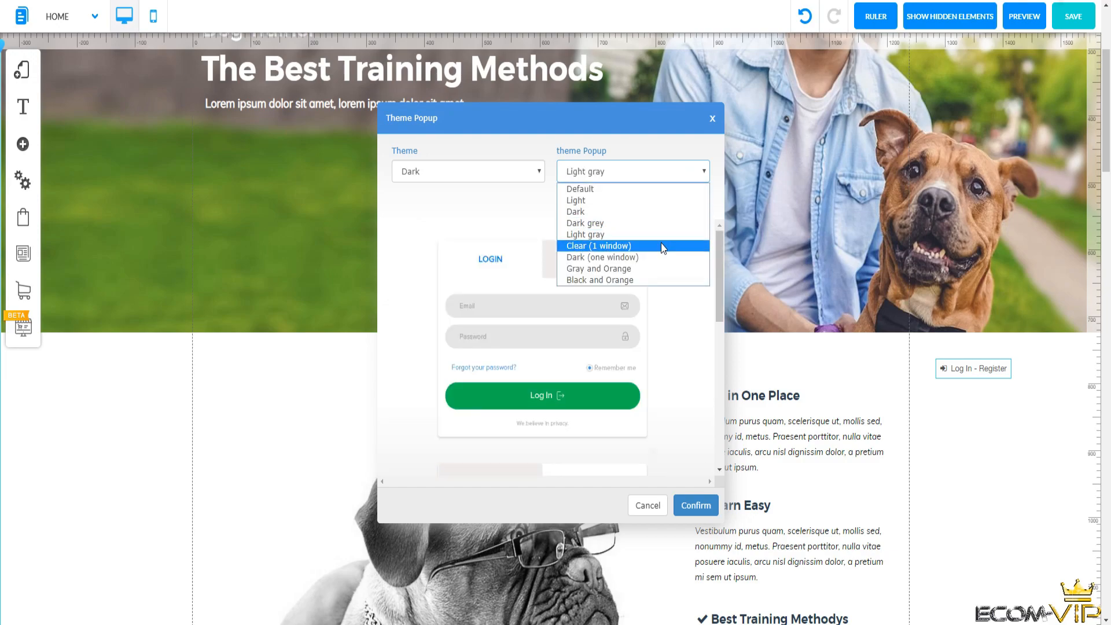
left_click(662, 245)
Set the Log In - Register element's popup theme to Gray and Orange and confirm the theme settings.
left_click(683, 170)
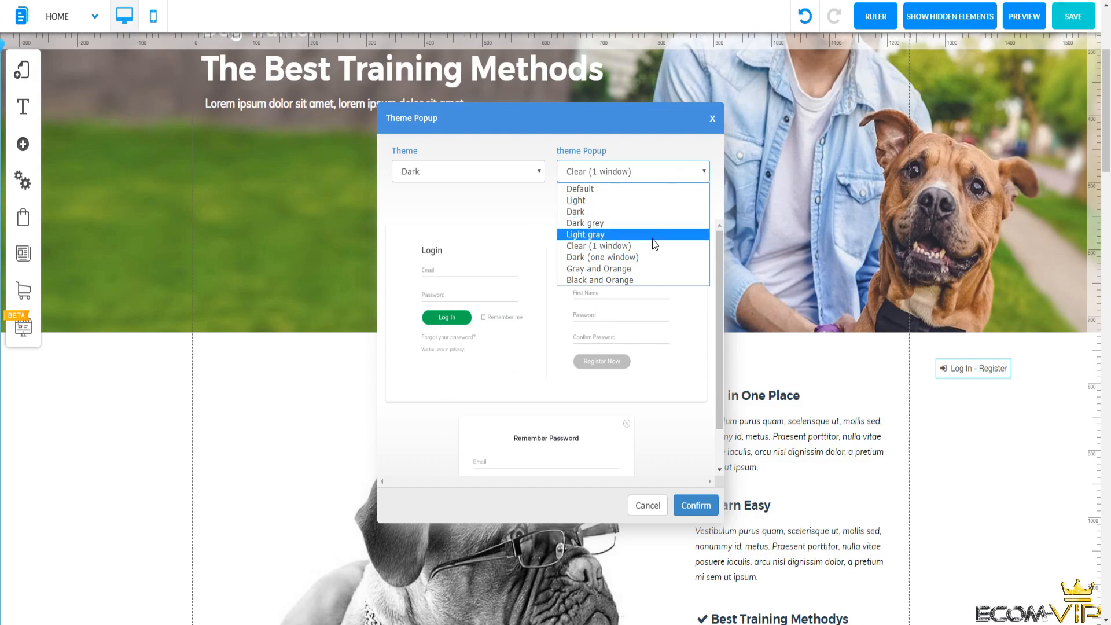
left_click(642, 268)
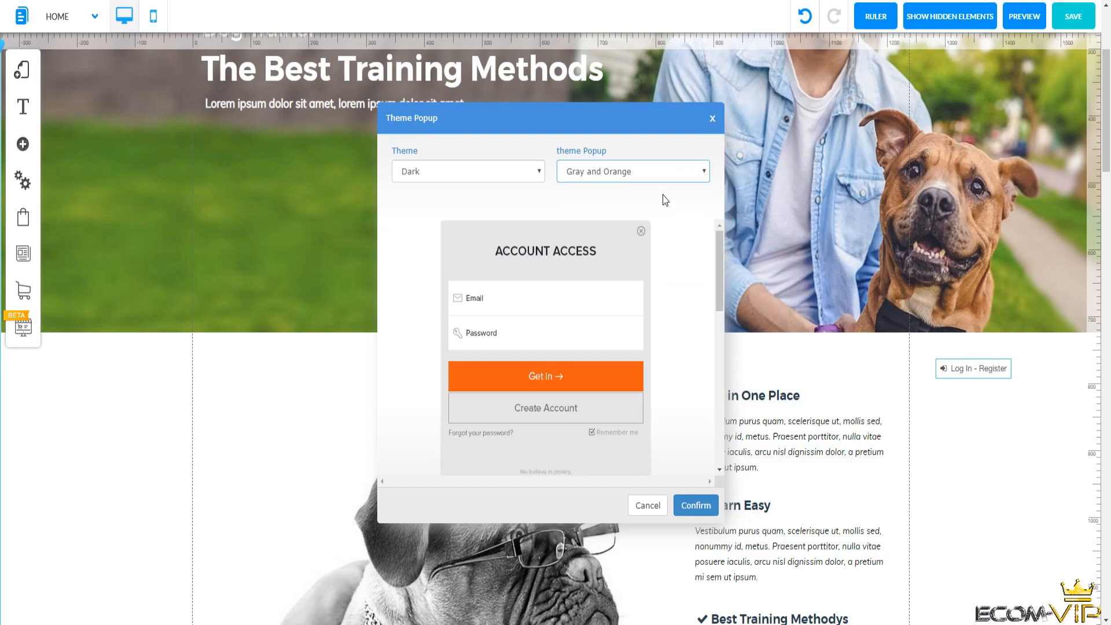
left_click(696, 506)
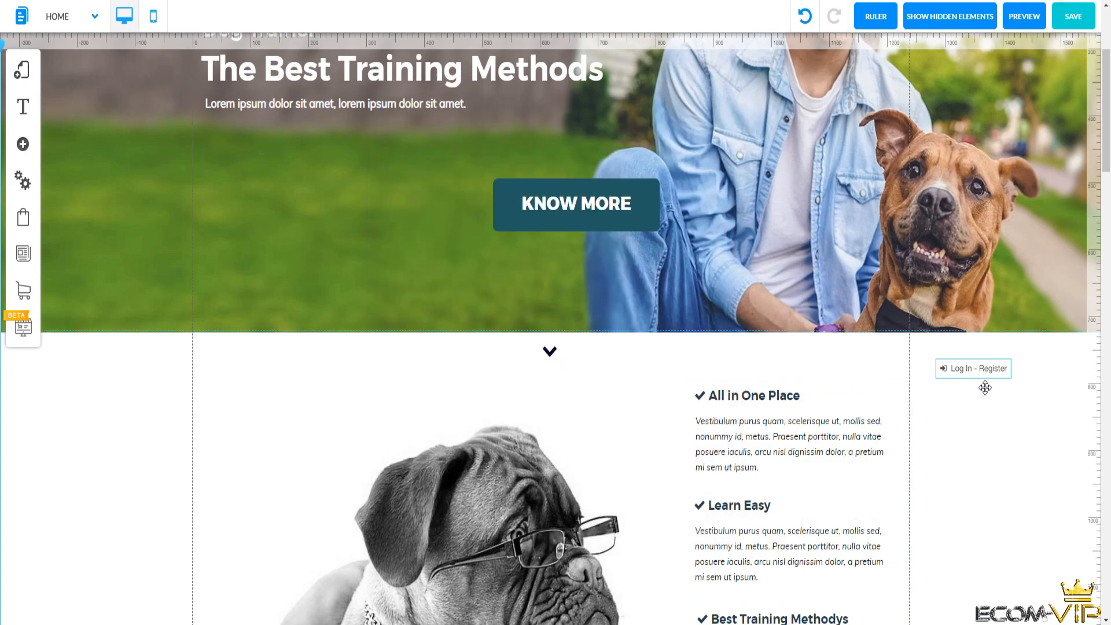
Set the Log In - Register element's action after login to open the page Home 1 in a new tab.
left_click(983, 369)
left_click(509, 235)
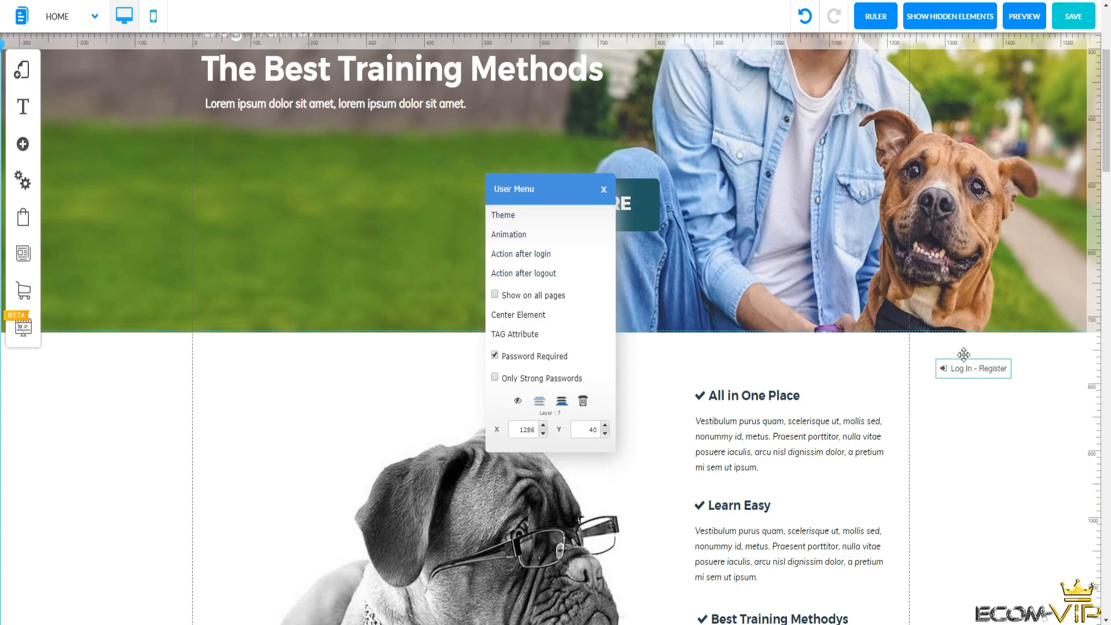
left_click(529, 255)
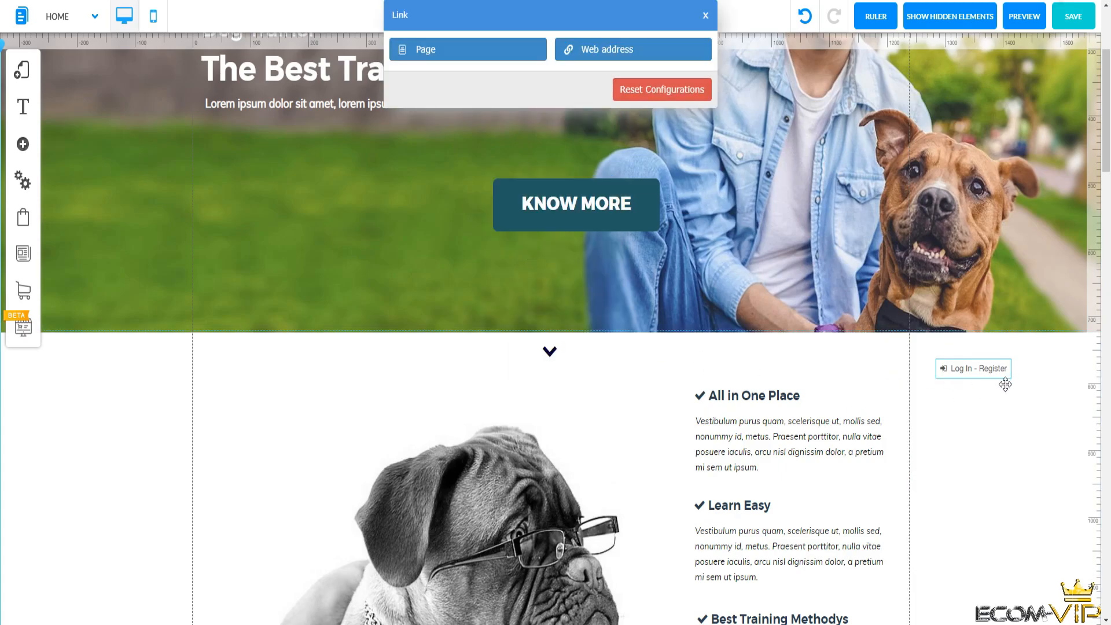
left_click(479, 51)
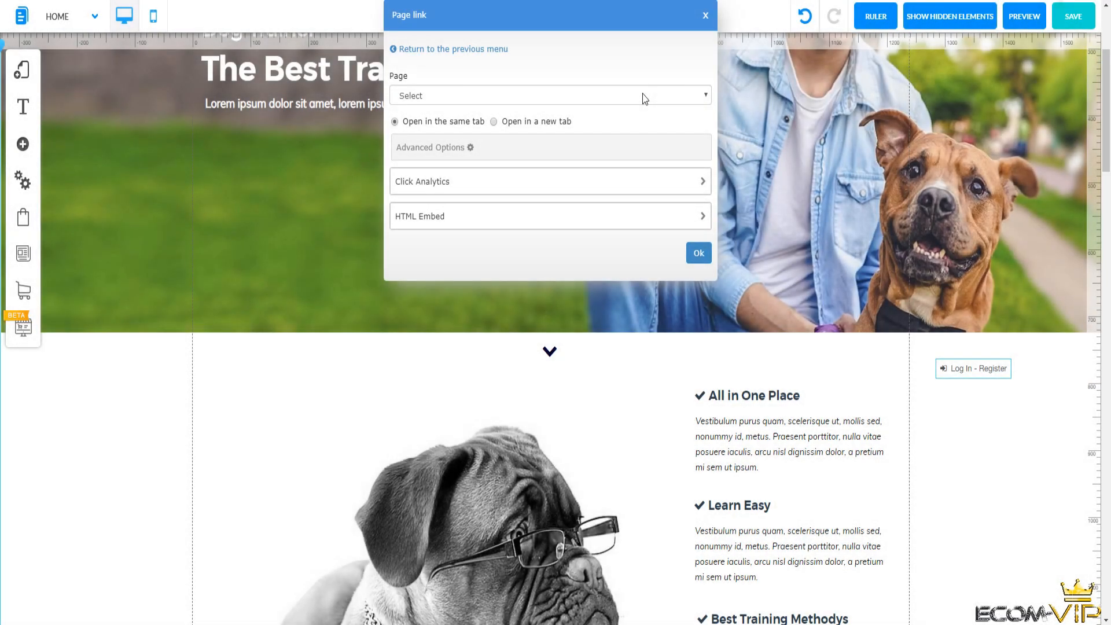
left_click(642, 94)
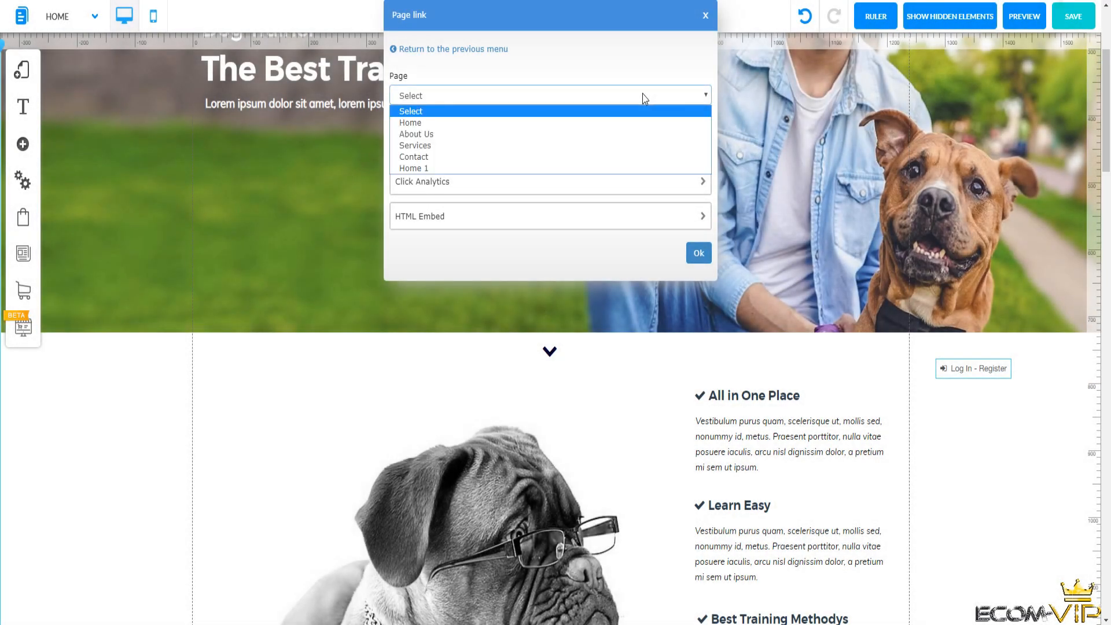
left_click(513, 168)
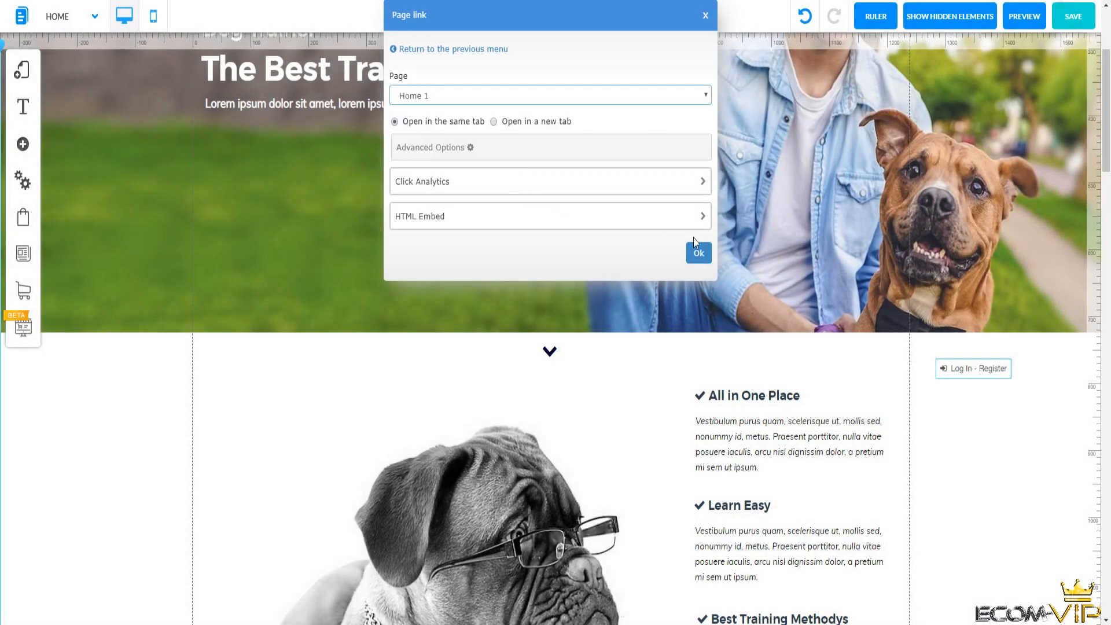
left_click(494, 123)
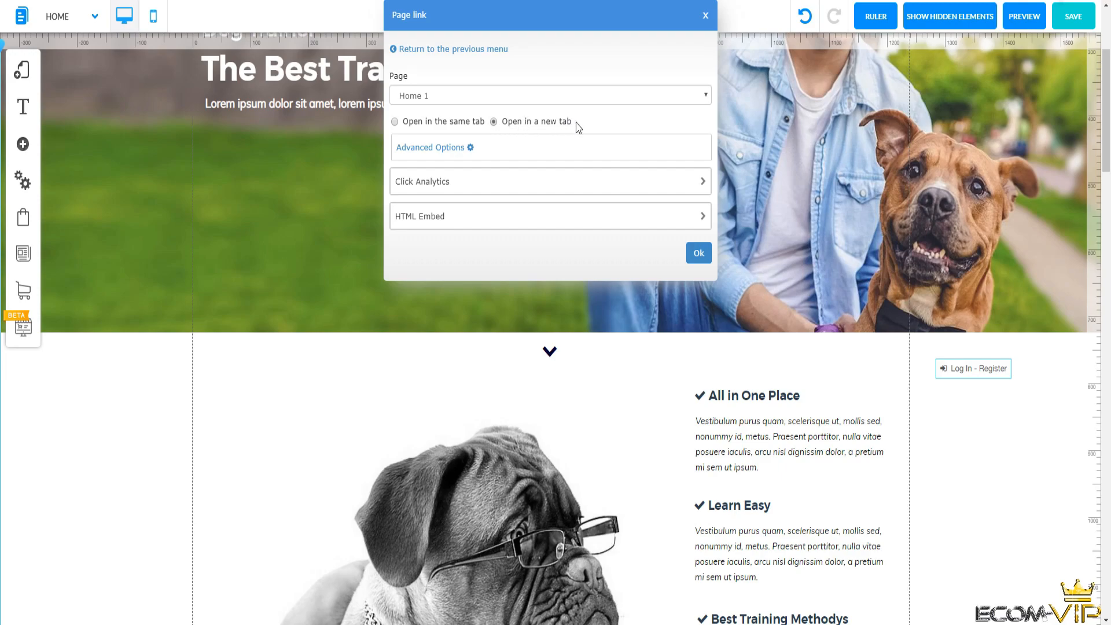
left_click(700, 253)
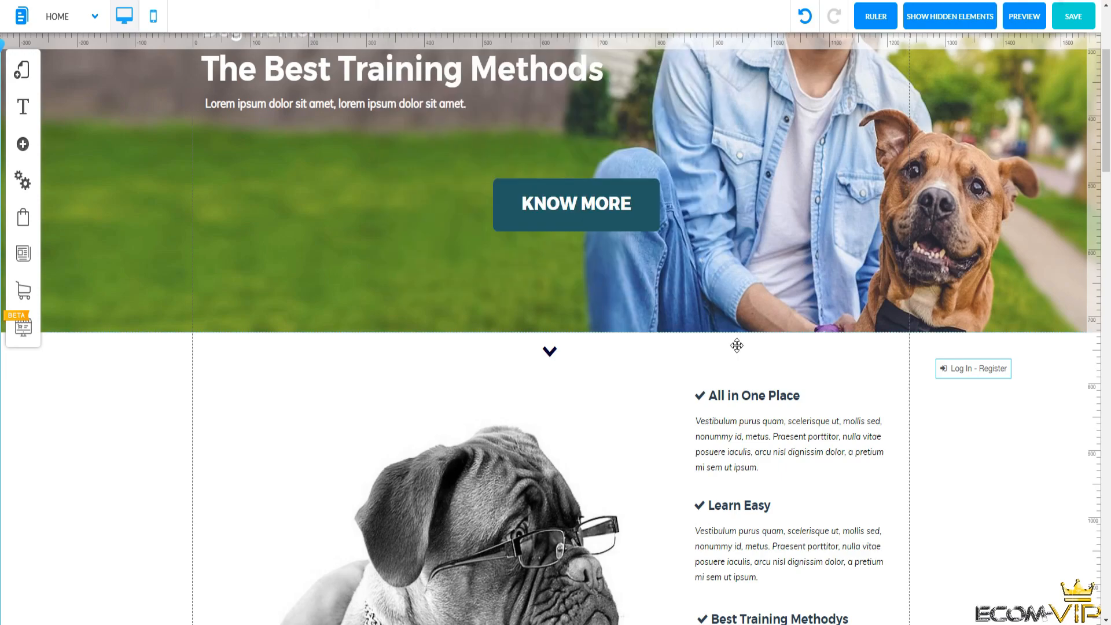
Set the Log In - Register element's action after logout to open the page Home in the same tab.
left_click(960, 369)
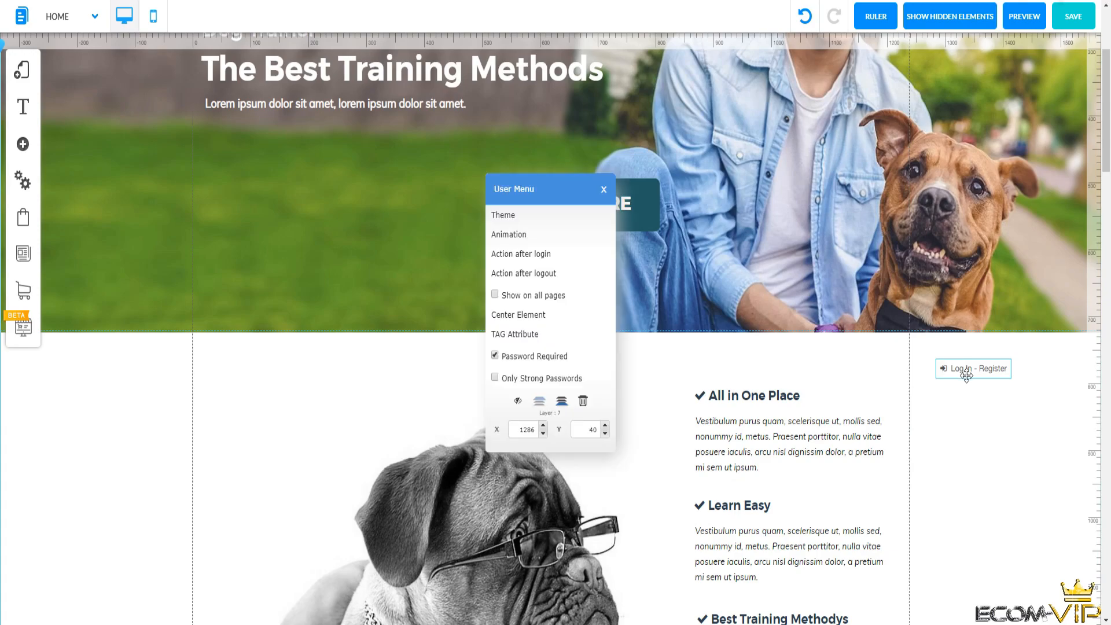
left_click(524, 273)
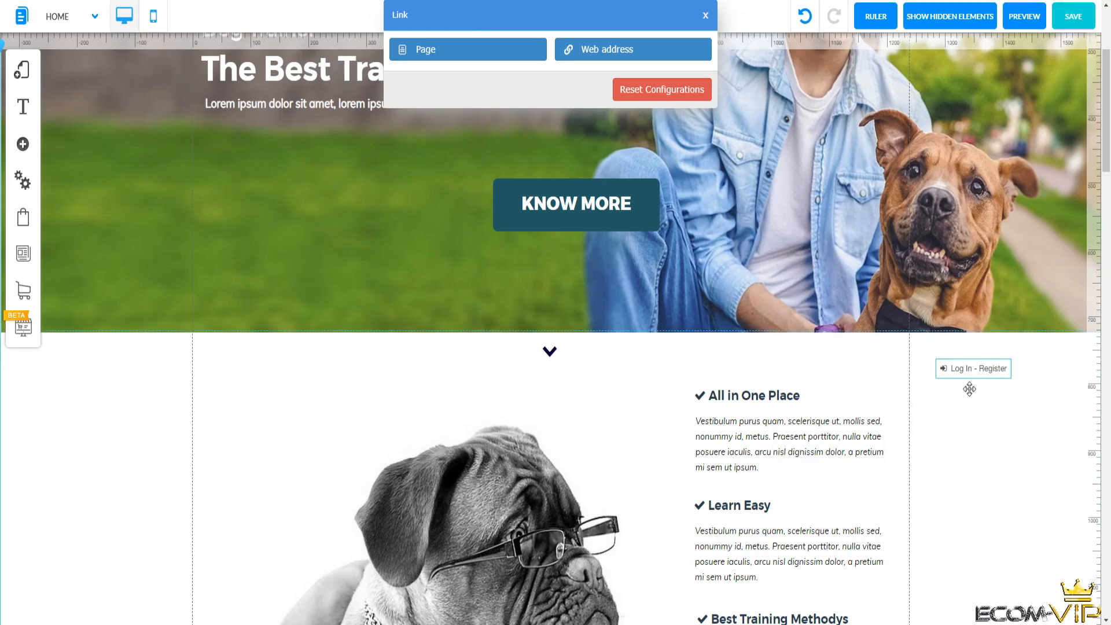
left_click(485, 60)
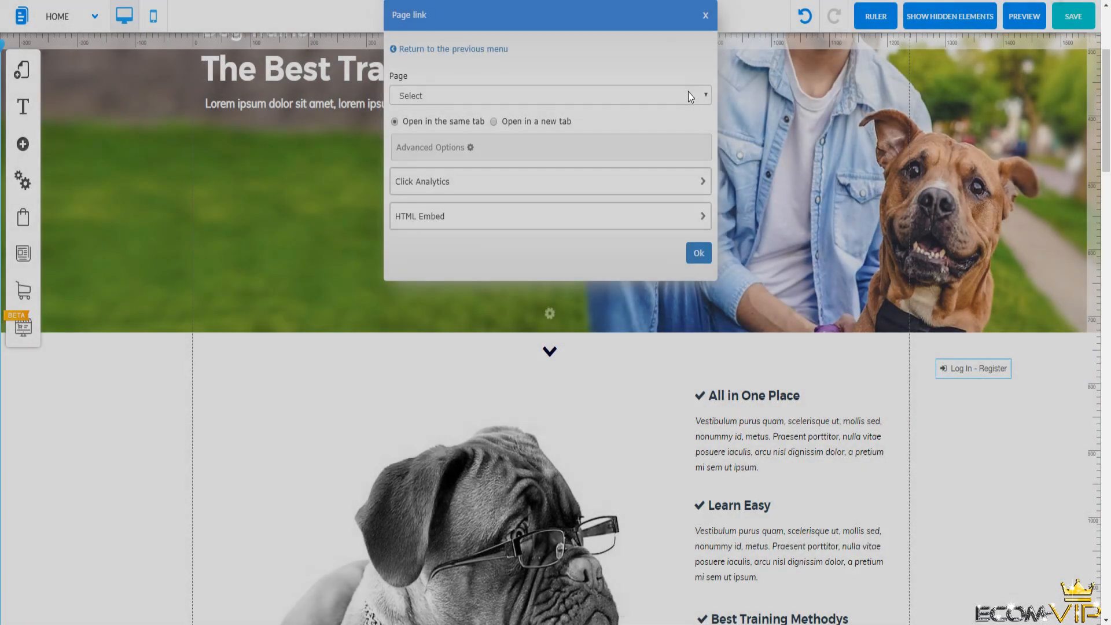
left_click(689, 96)
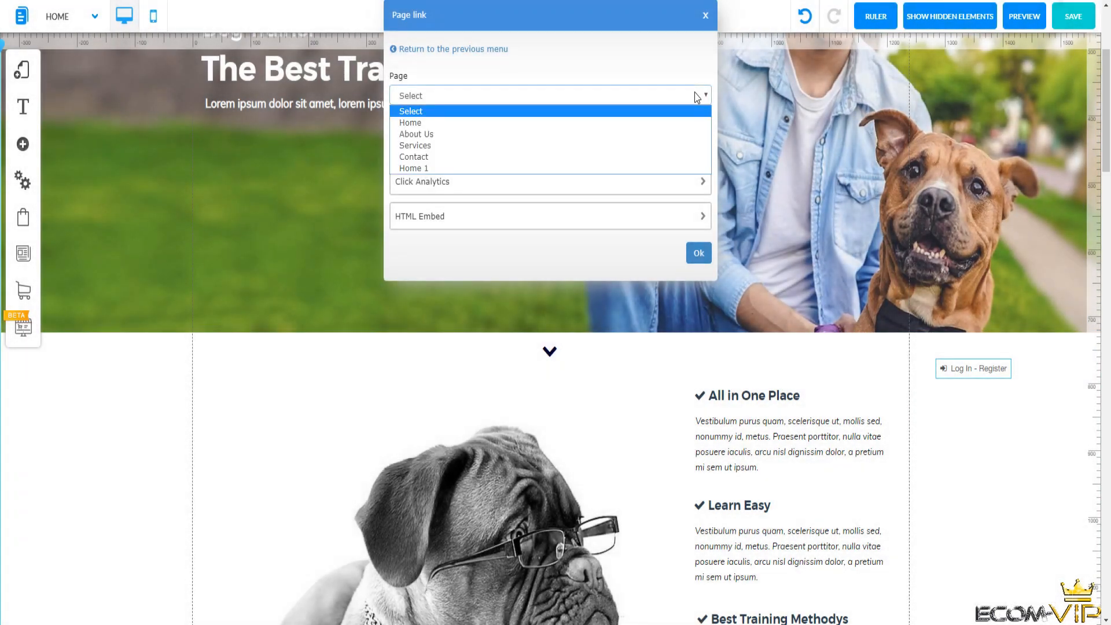
left_click(506, 127)
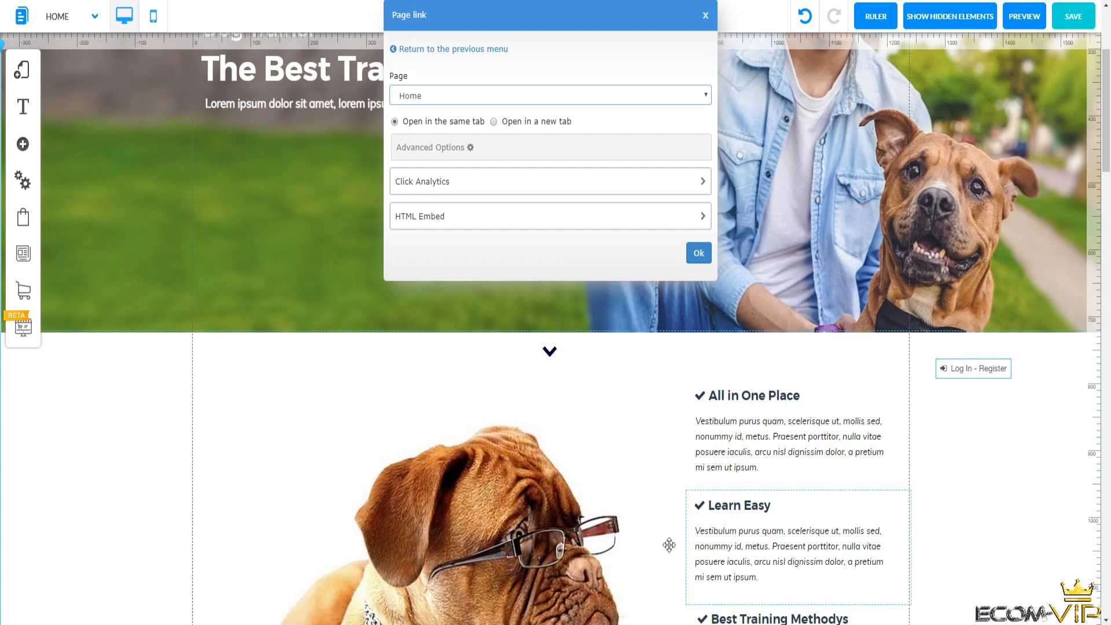
left_click(698, 253)
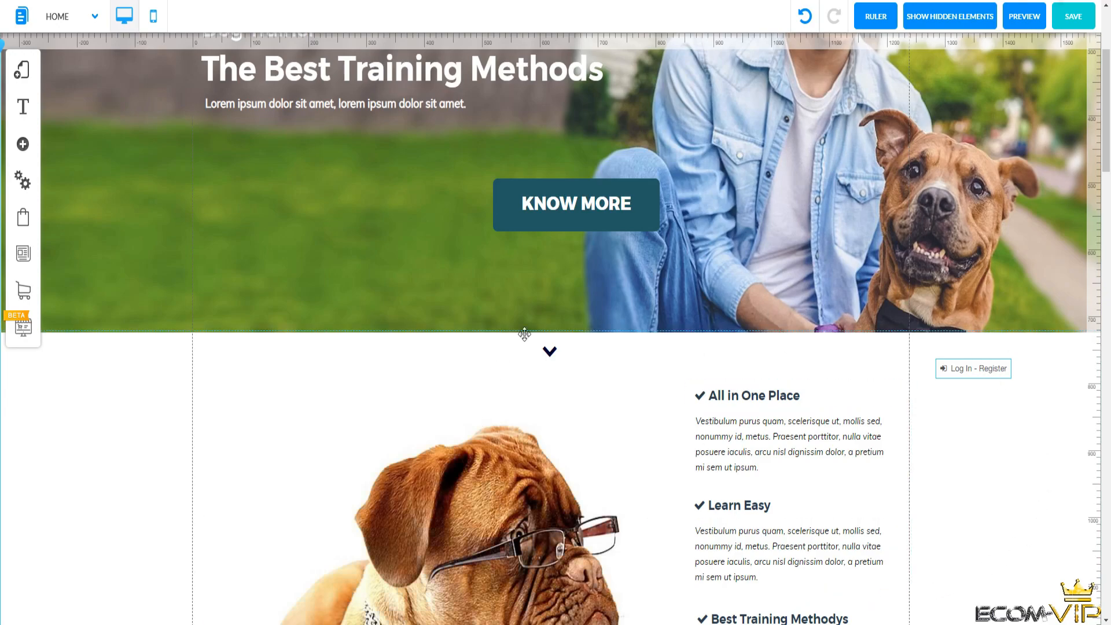
Save all modified items of the Zone membre and Dog Trainer Express layouts, including the pages Home 1 and Home.
left_click(1062, 19)
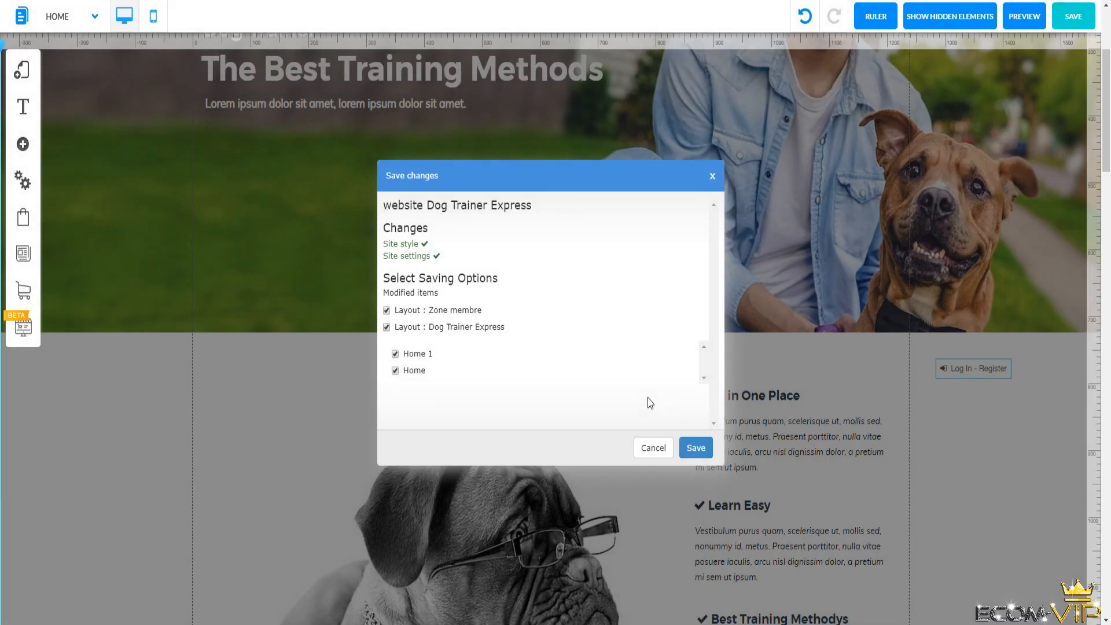
left_click(698, 450)
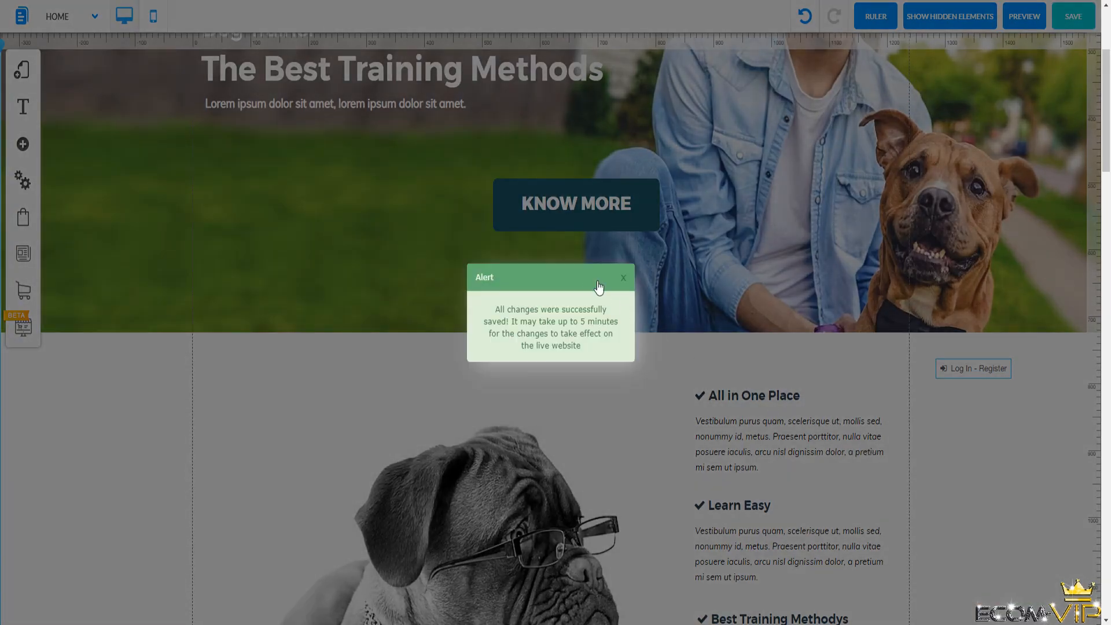
left_click(624, 279)
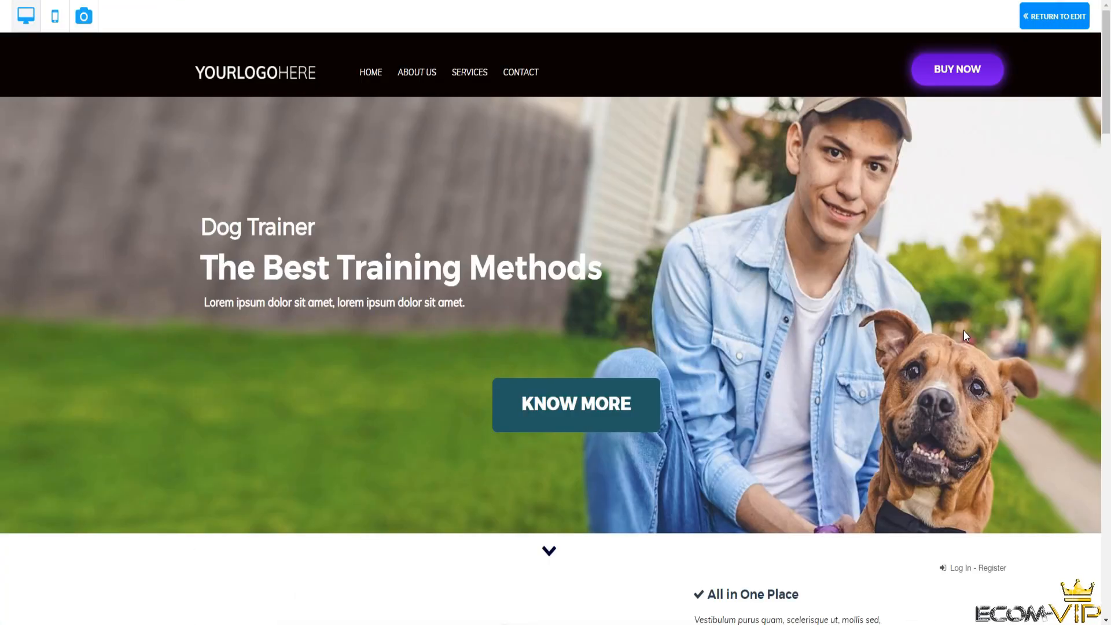
Test the header's BUY NOW button in the preview and on the live site, and try the login page's Register link.
left_click(963, 81)
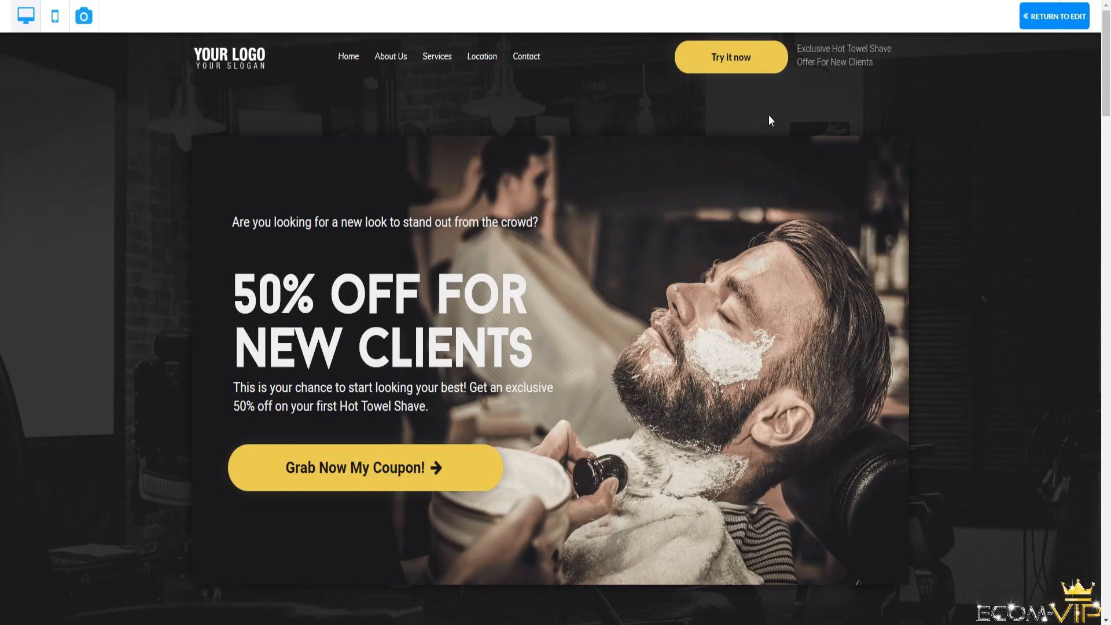
left_click(1040, 26)
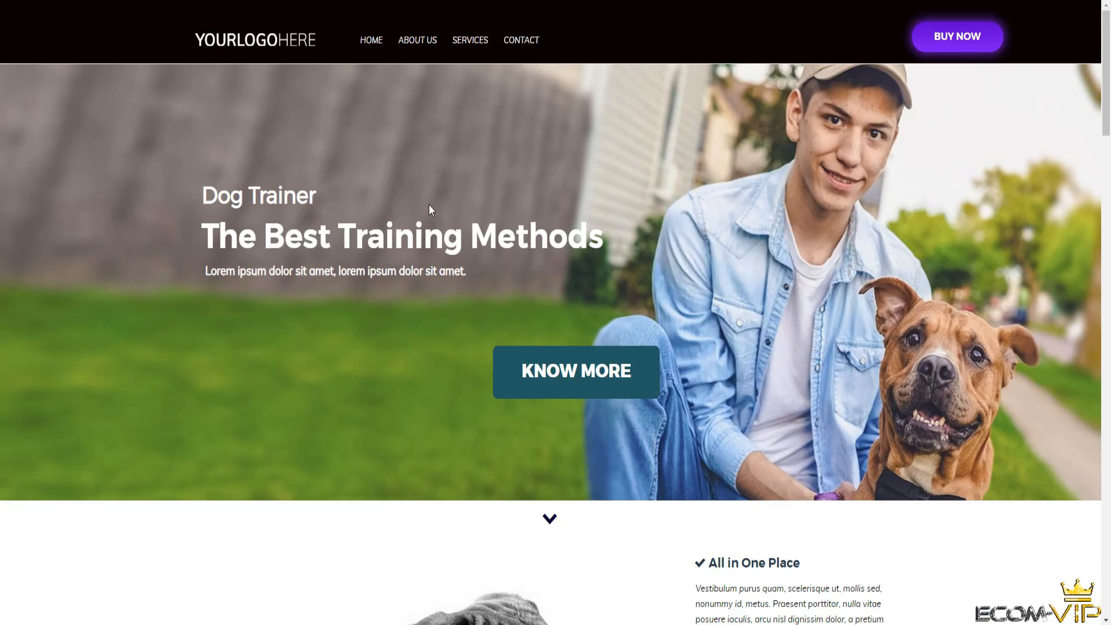
left_click(974, 41)
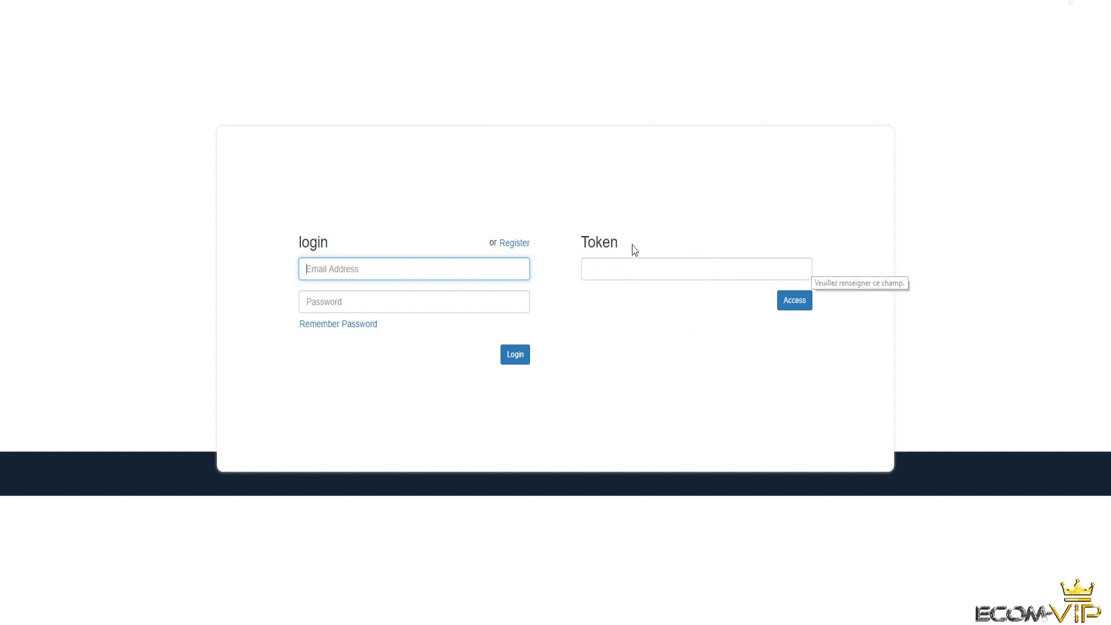
left_click(523, 245)
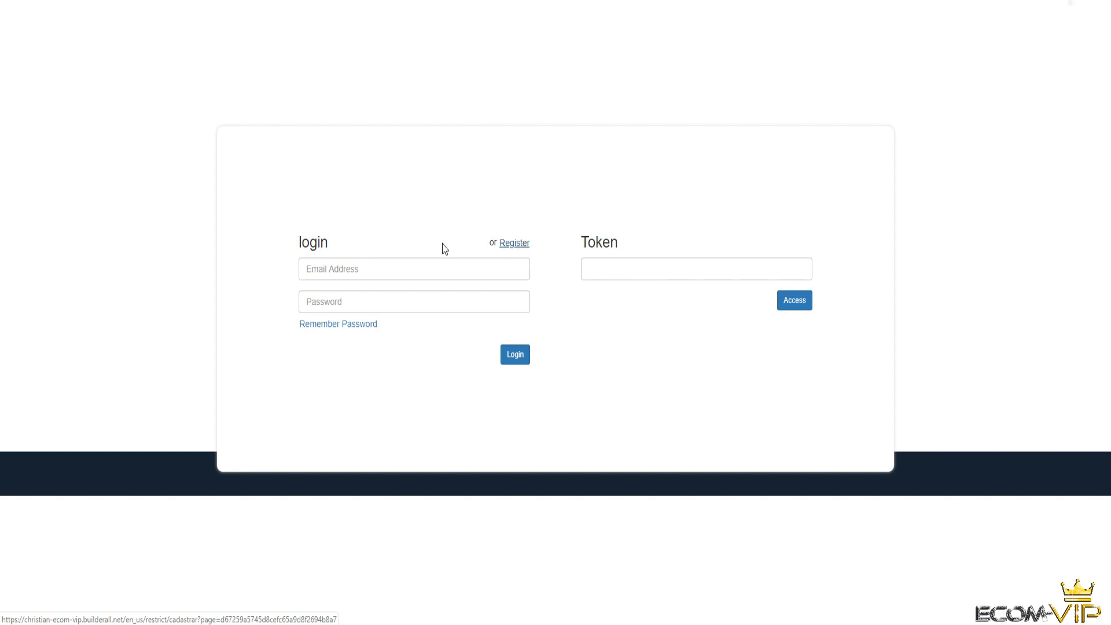
left_click(522, 245)
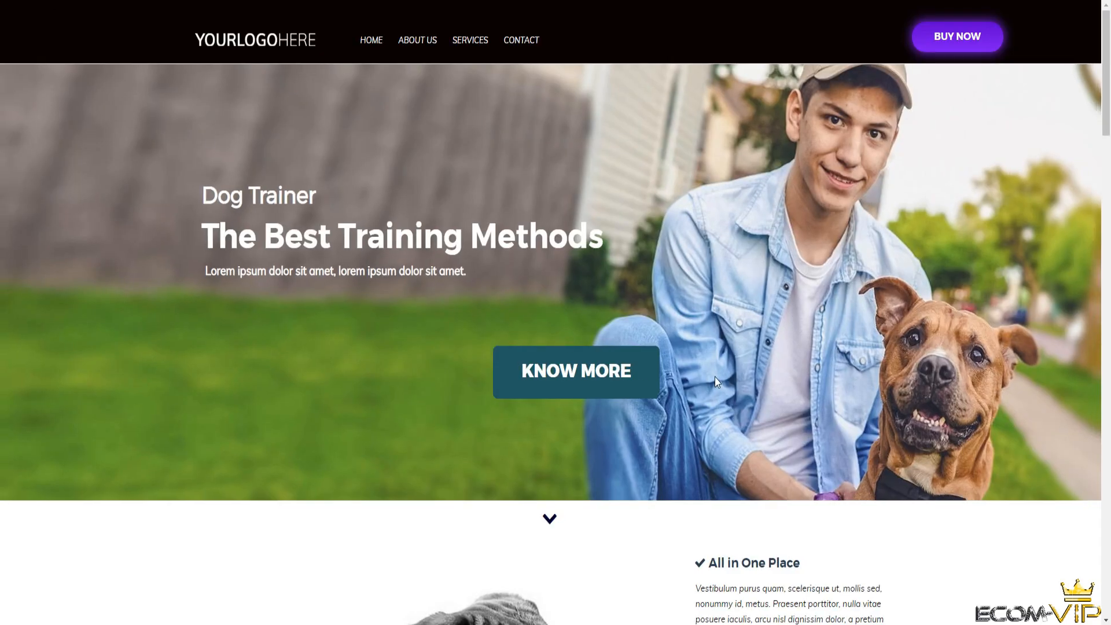
Open the Log In - Register popup on the live home page and try its login and registration options.
scroll(843, 370, "down", 4)
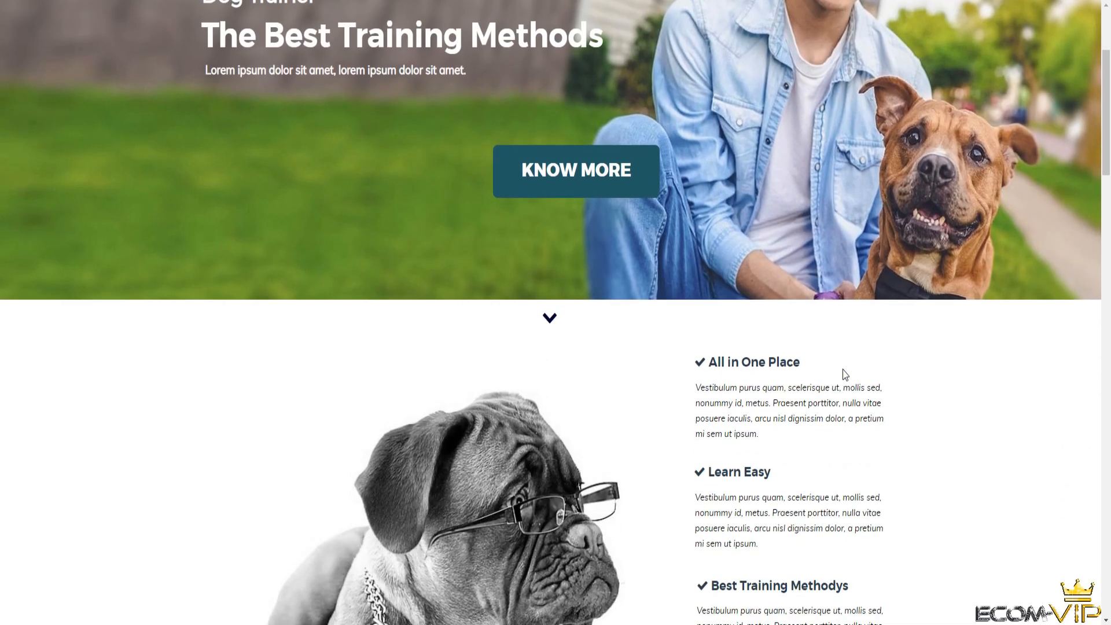
scroll(848, 367, "up", 4)
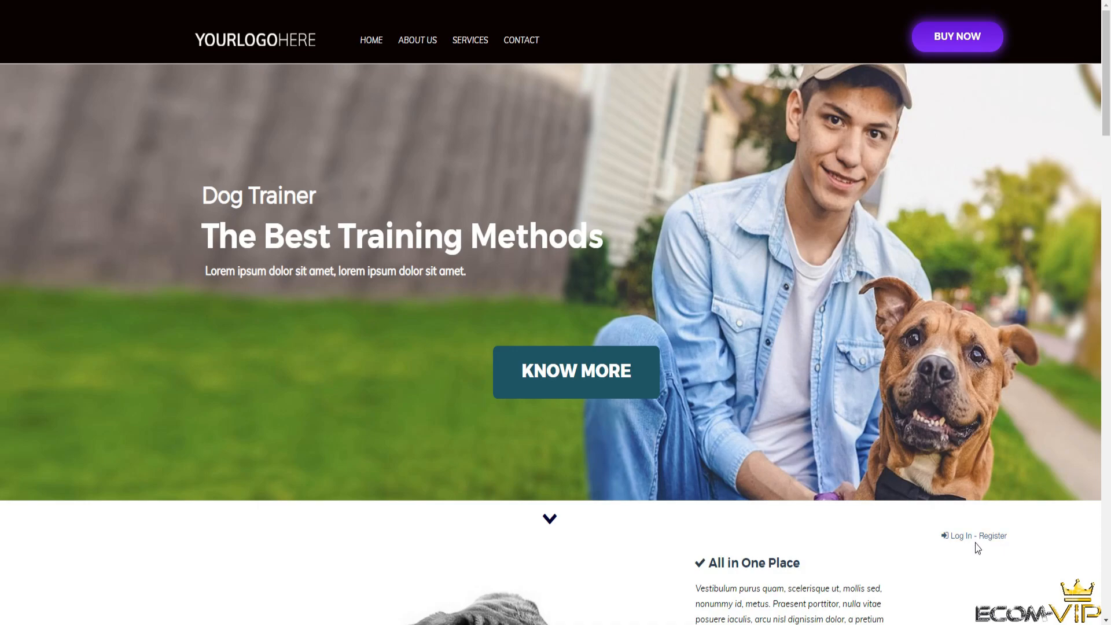
left_click(971, 539)
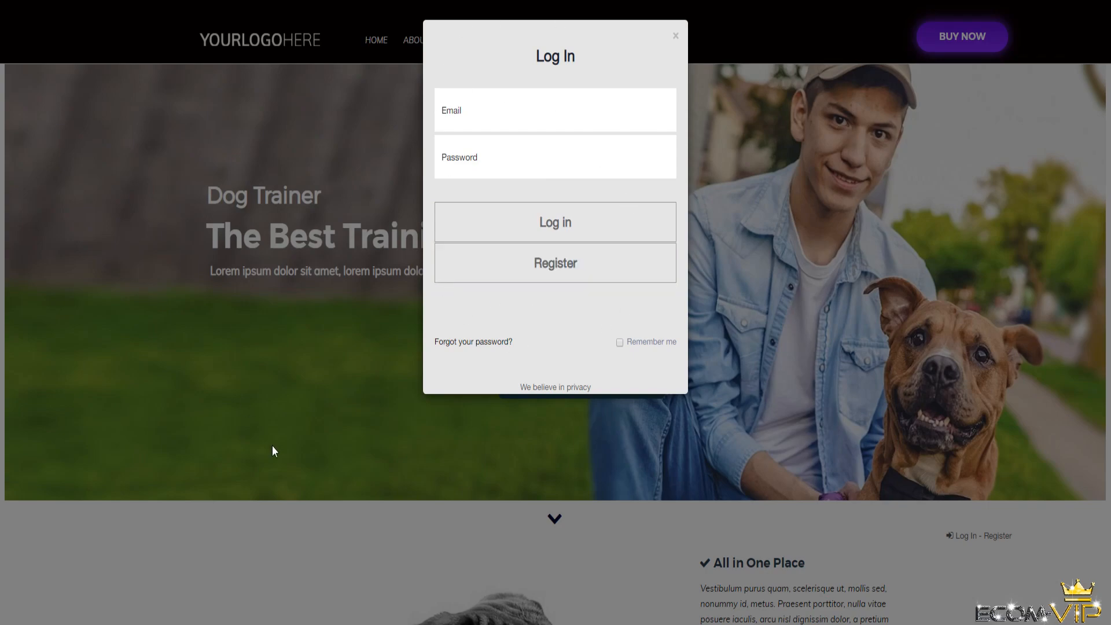
left_click(526, 223)
left_click(563, 280)
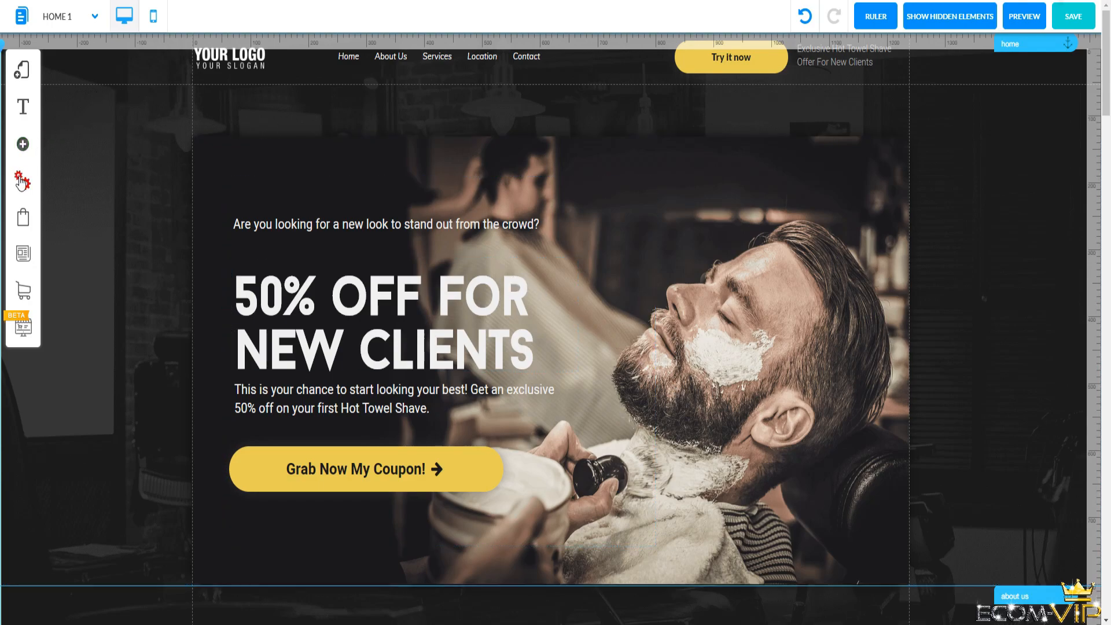
Switch the editor to the Dog Trainer Express layout's Home page and check the user management list for all restricted areas.
left_click(92, 15)
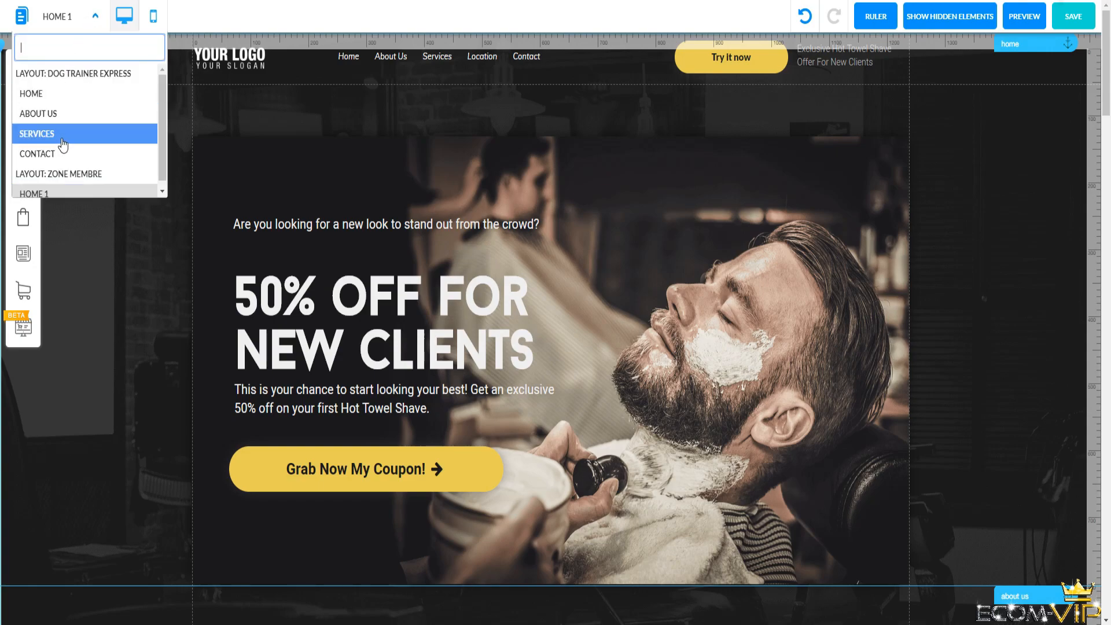
left_click(67, 96)
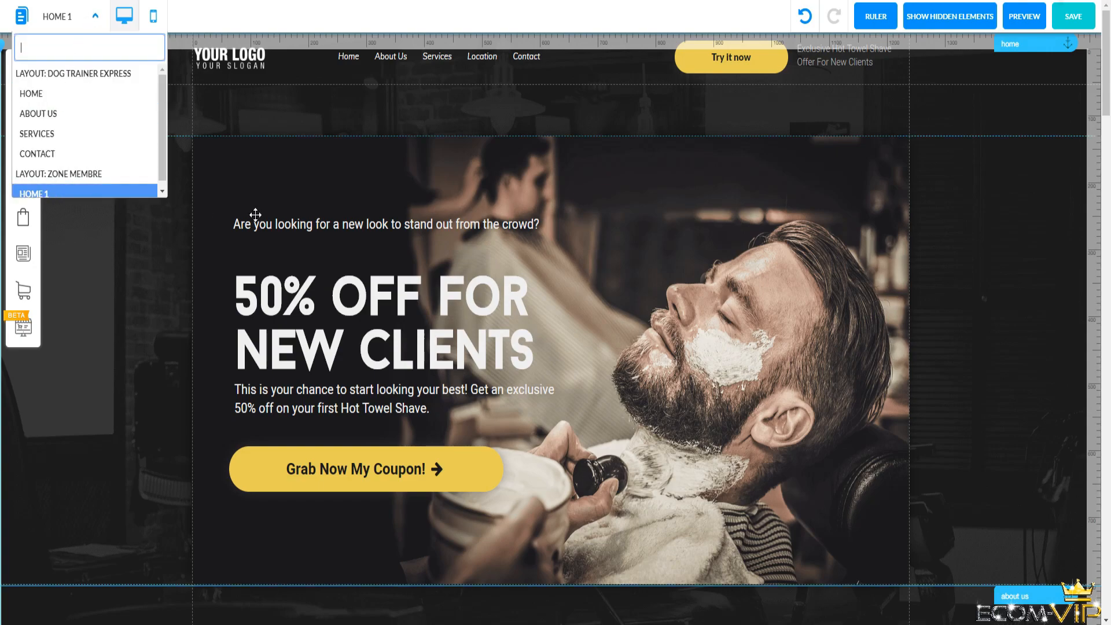
left_click(21, 181)
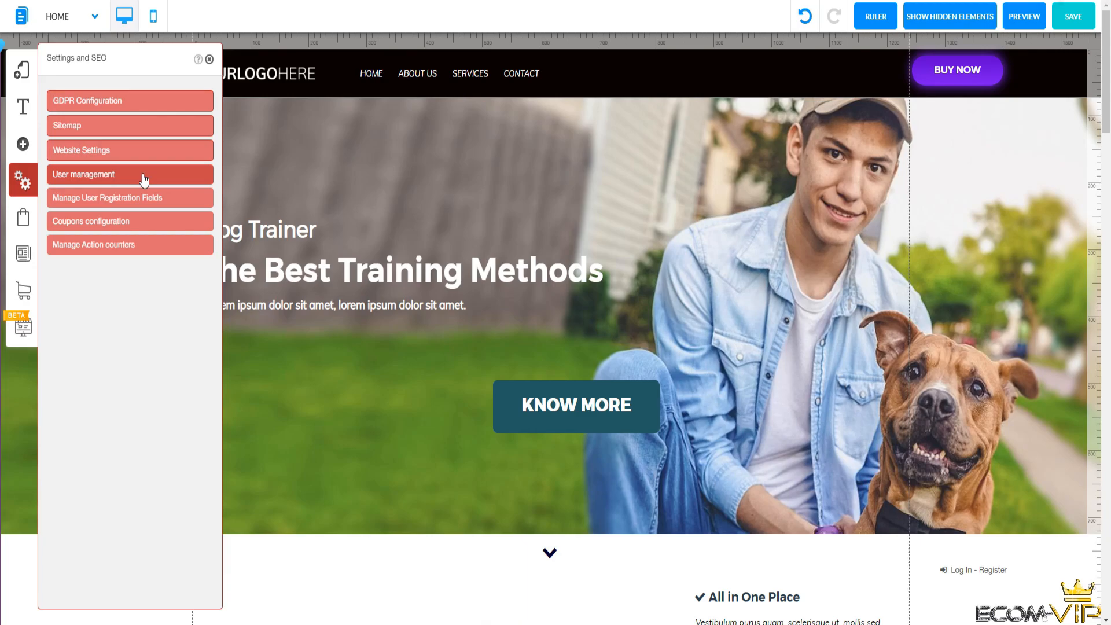
left_click(143, 178)
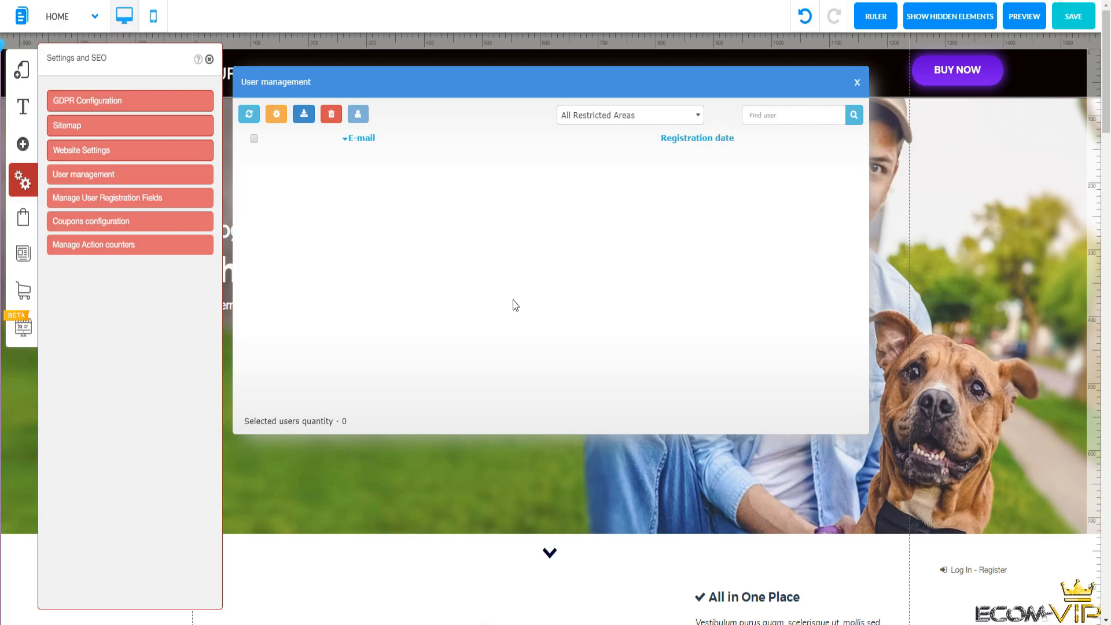
key("Escape")
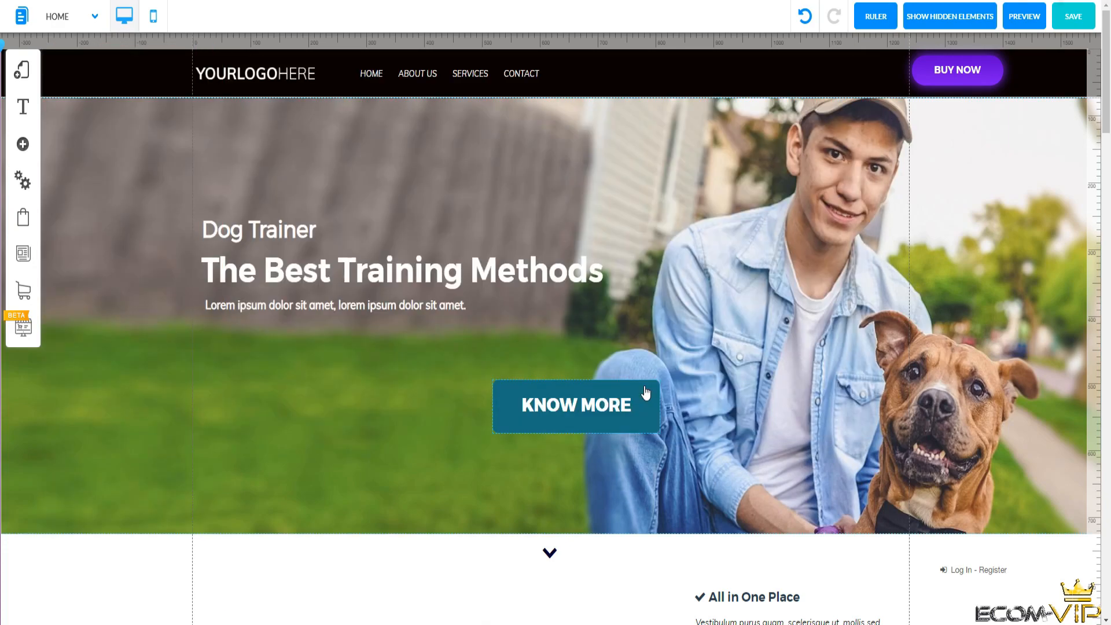